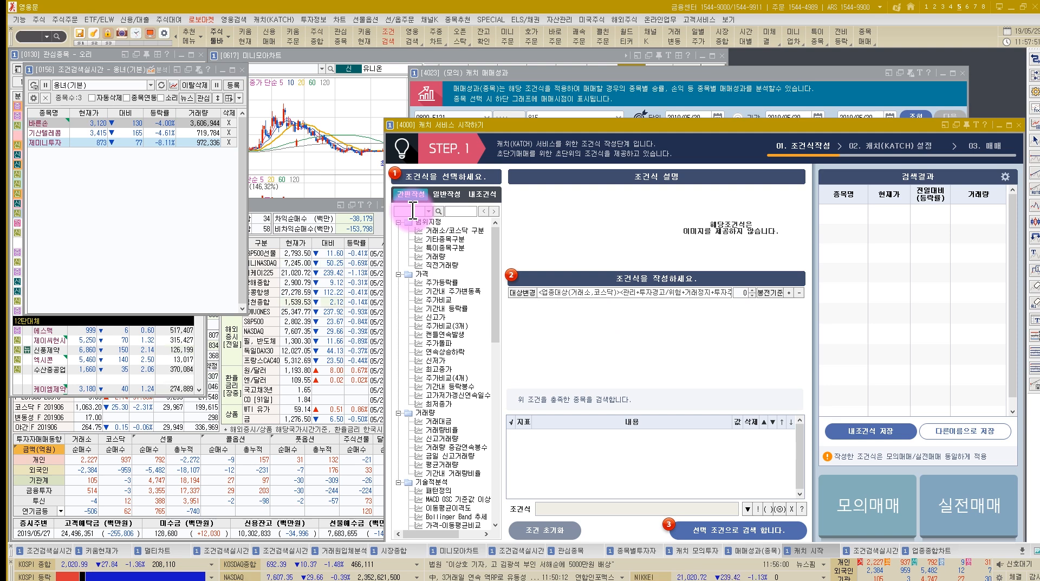
Find the 이격도 기준값 돌파 condition, add it with period 10 and 이격도 120 상향 돌파, and run the stock search
key(Return)
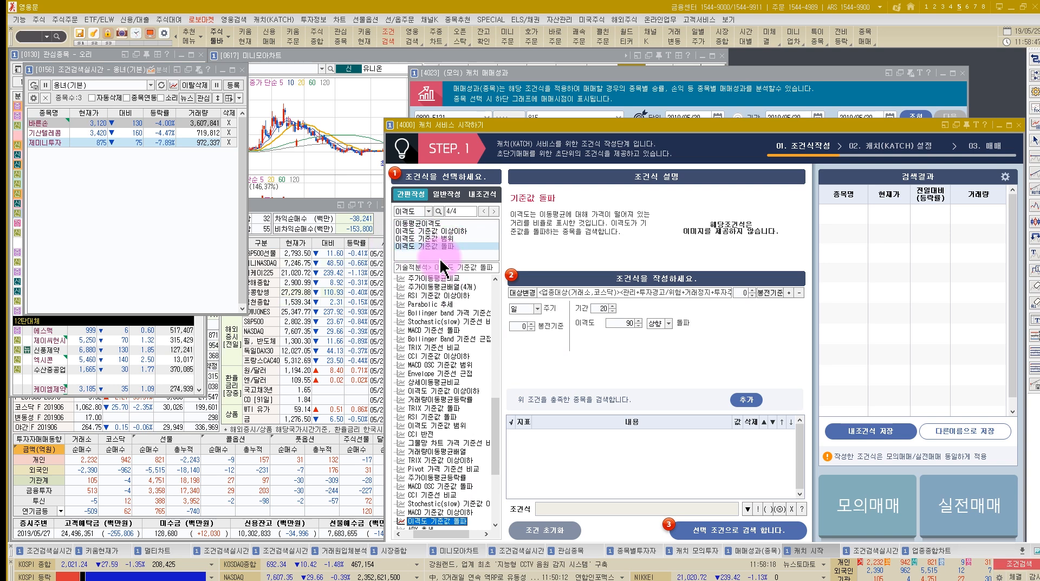
click(428, 247)
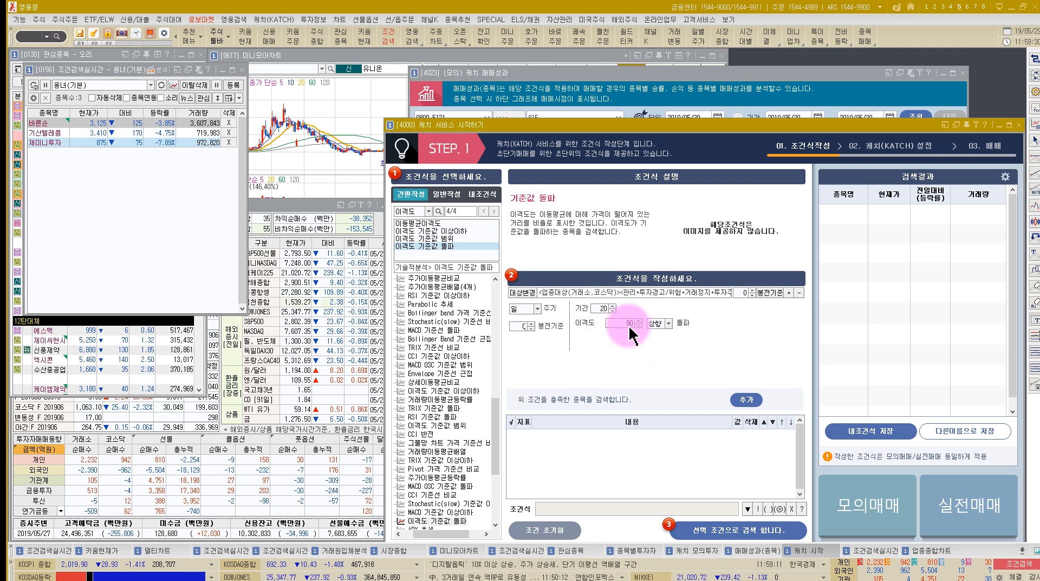
click(603, 308)
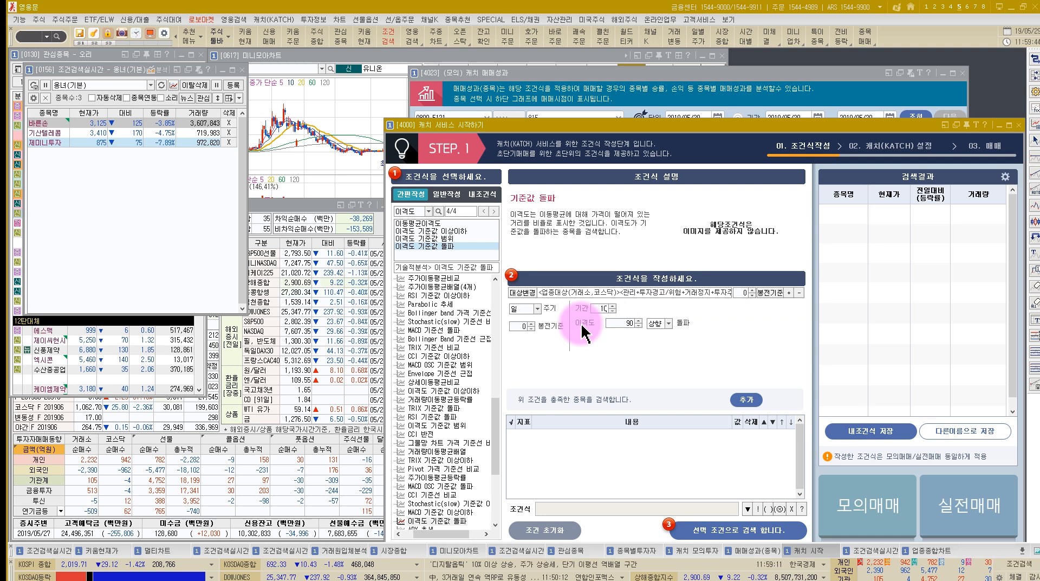
click(611, 322)
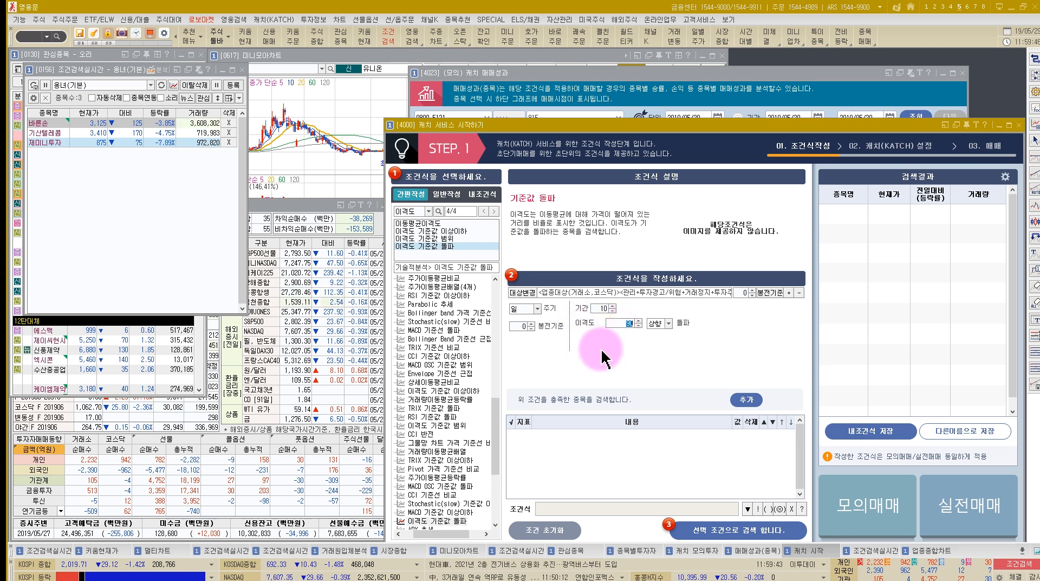
text(120)
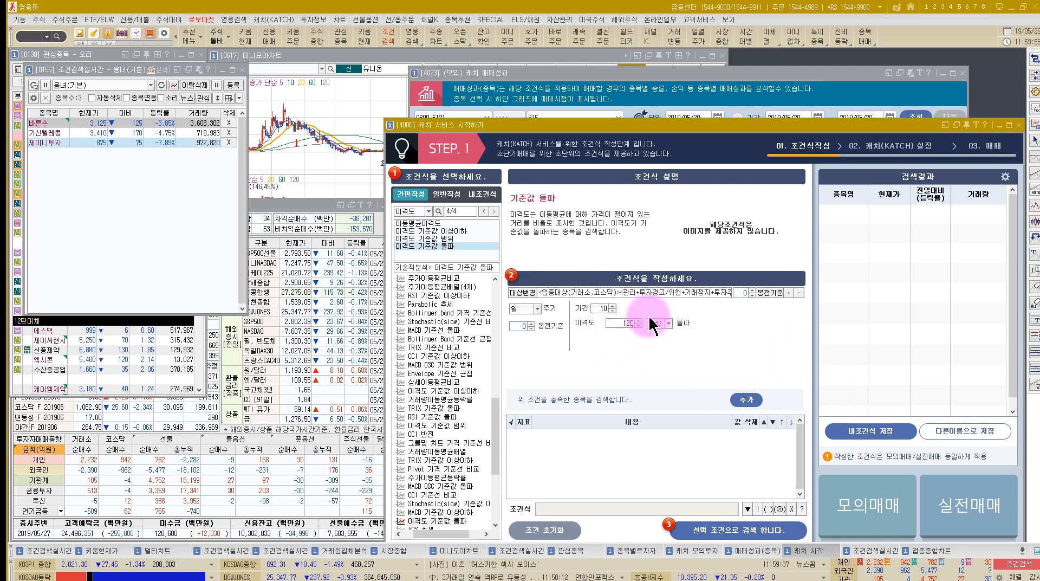
click(746, 400)
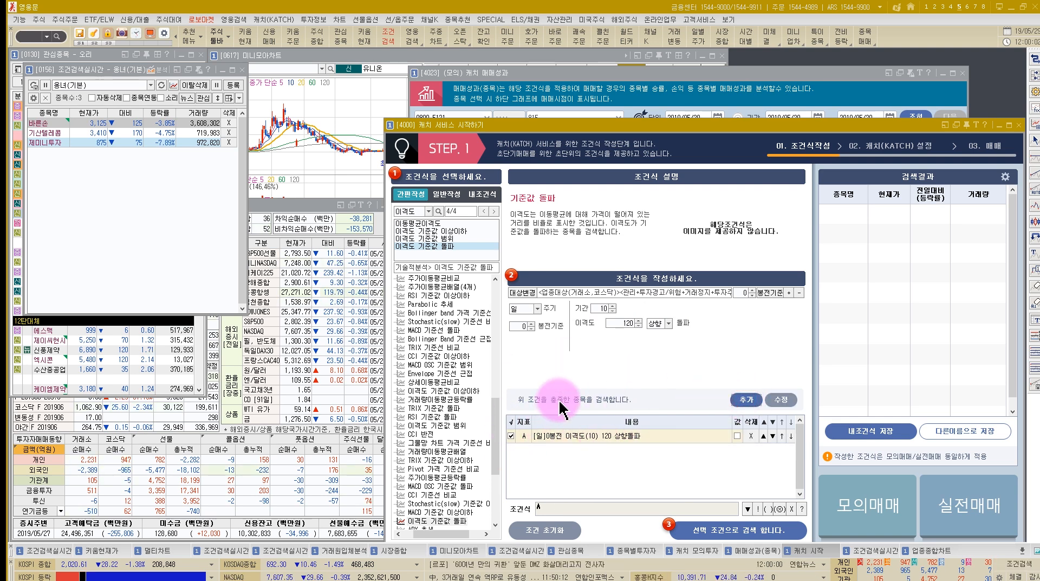
click(707, 530)
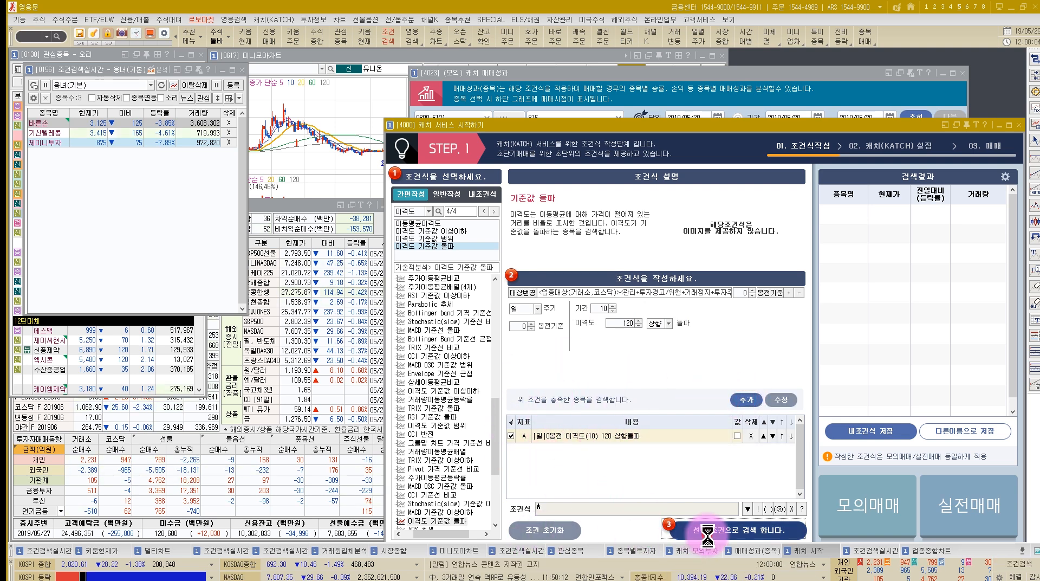
Examine the mini charts of the found stocks S&T모티브 and 세화피앤씨, including the latest daily candle's details for S&T모티브
click(848, 222)
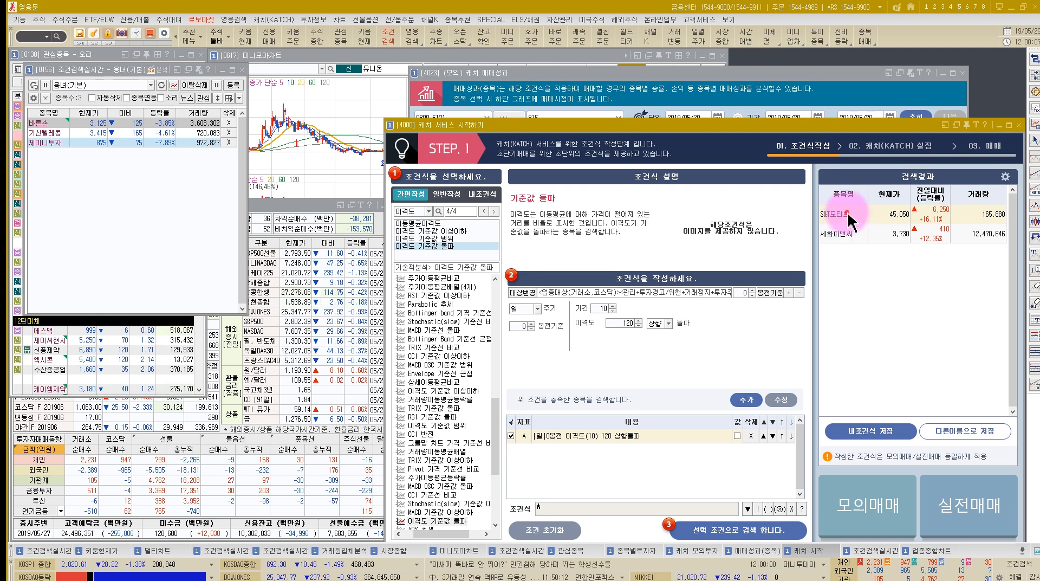
click(459, 55)
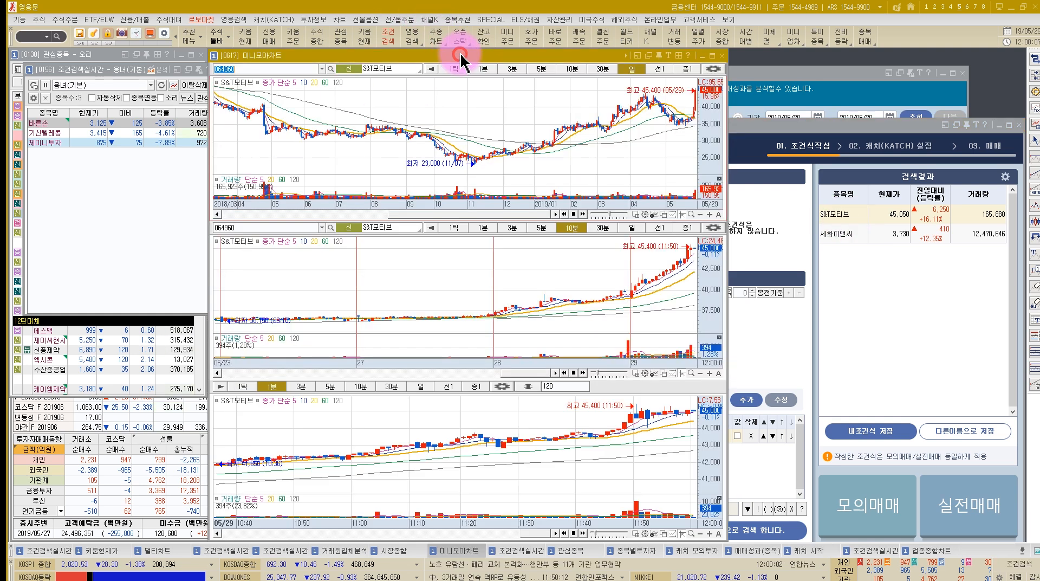
drag(574, 60, 373, 66)
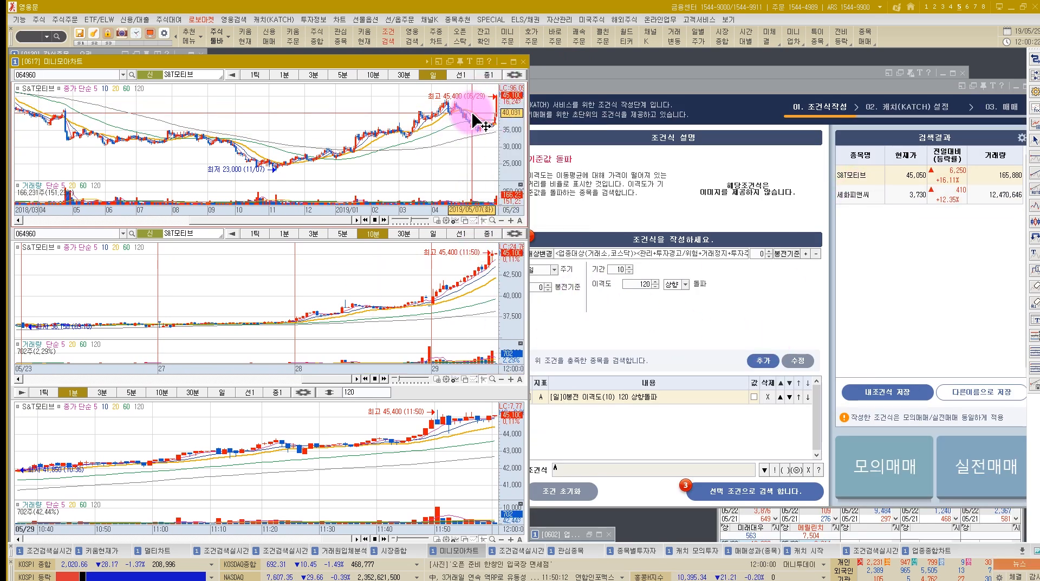
mouse_move(498, 100)
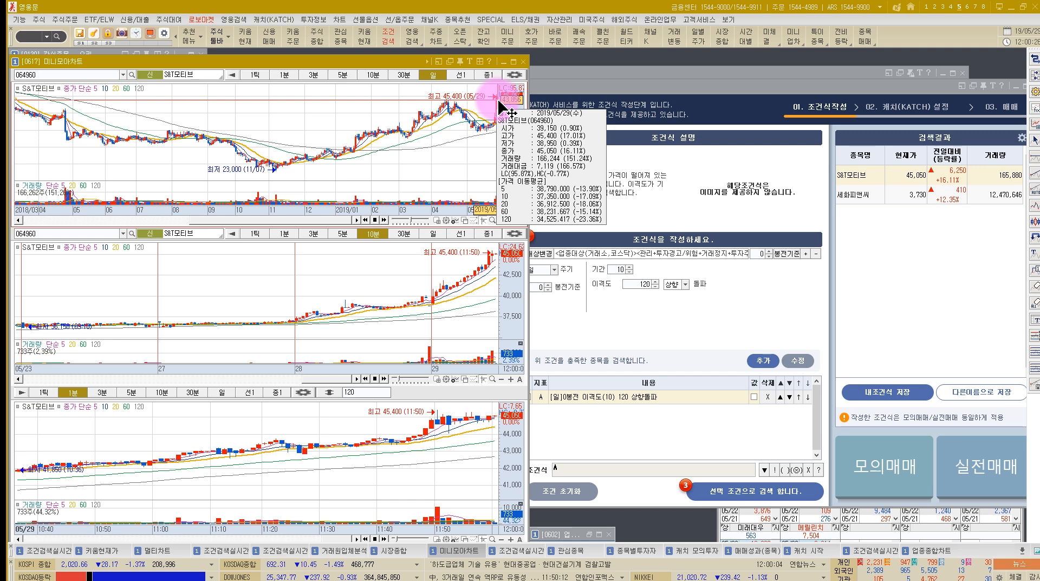
click(855, 194)
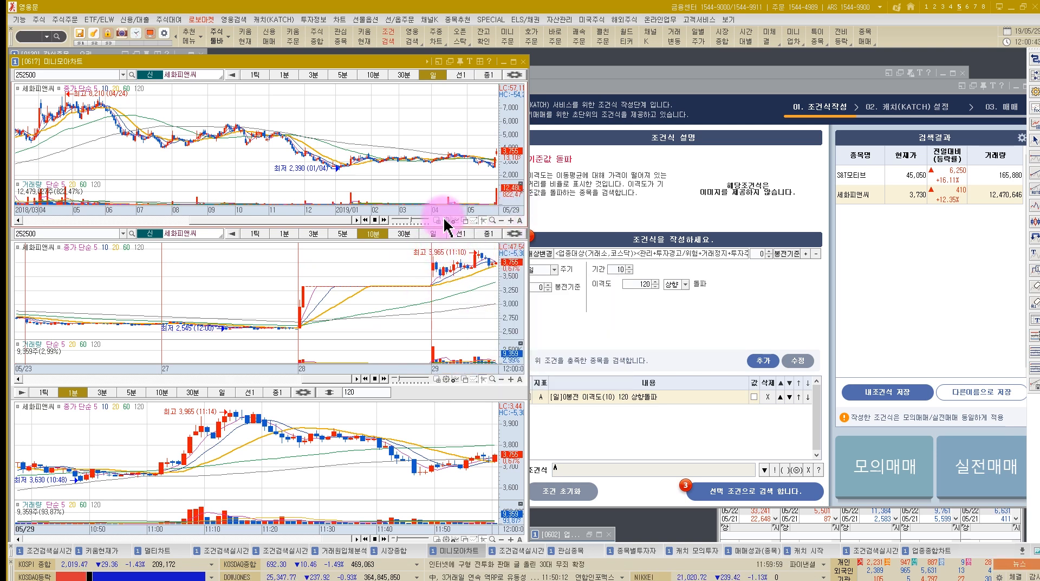
Change the added condition's 이격도 value to 100 and rerun the stock search
click(608, 302)
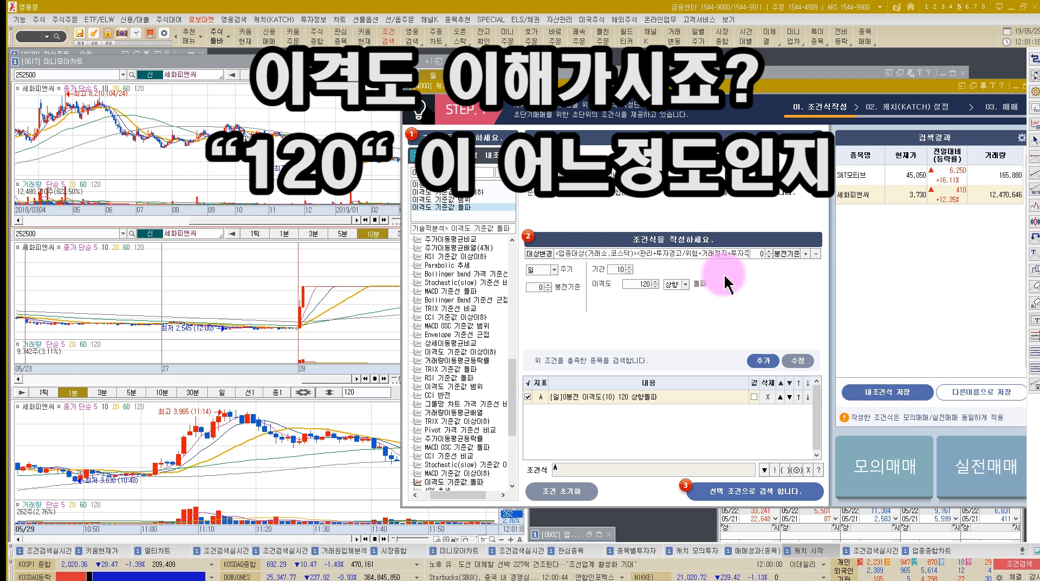
double_click(639, 284)
text(100)
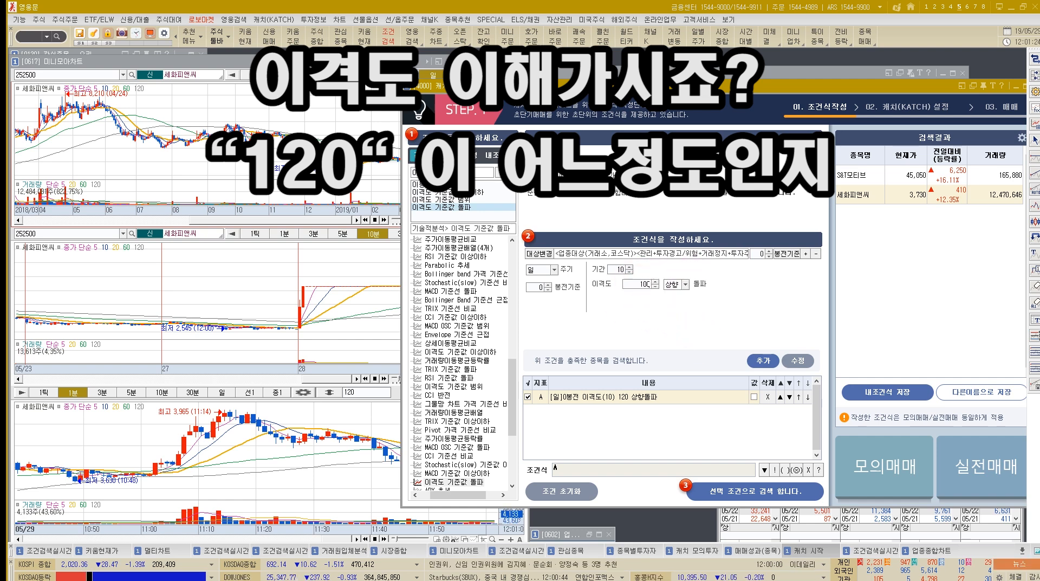
click(798, 360)
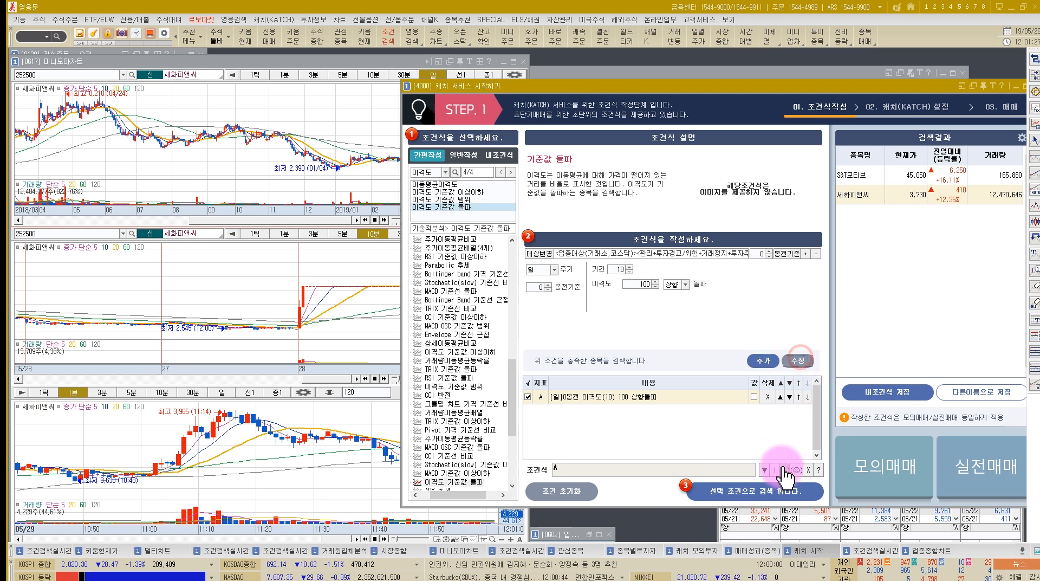
click(733, 499)
View the mini charts of the found stocks 삼양홀딩스우 and 국보
click(867, 176)
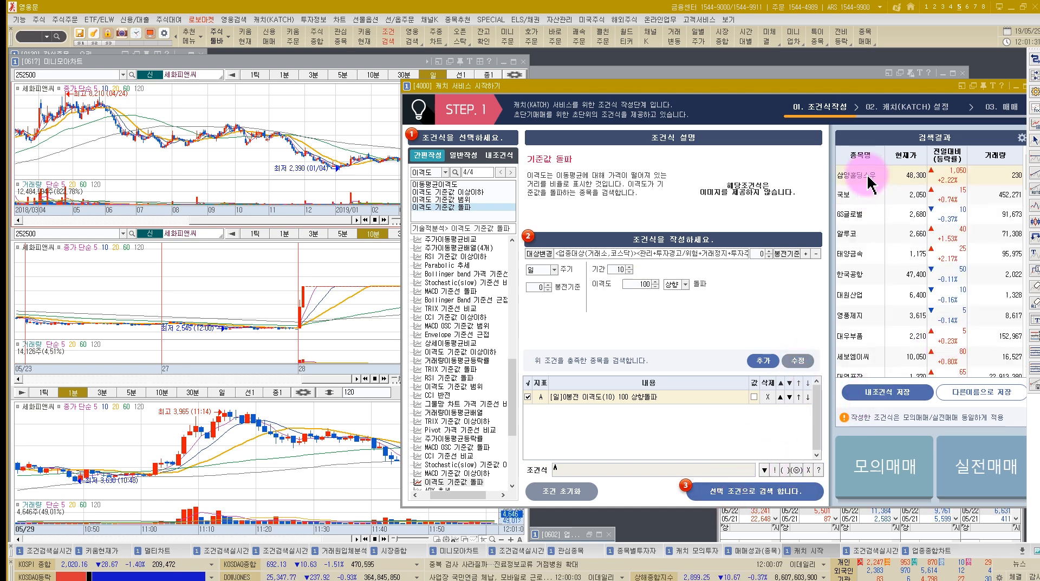
click(343, 116)
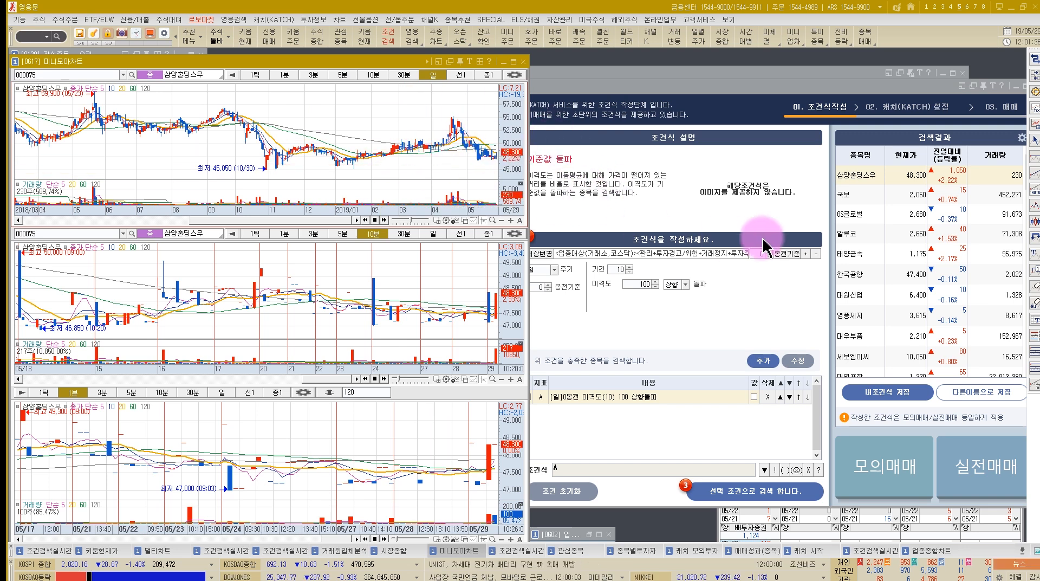
click(874, 194)
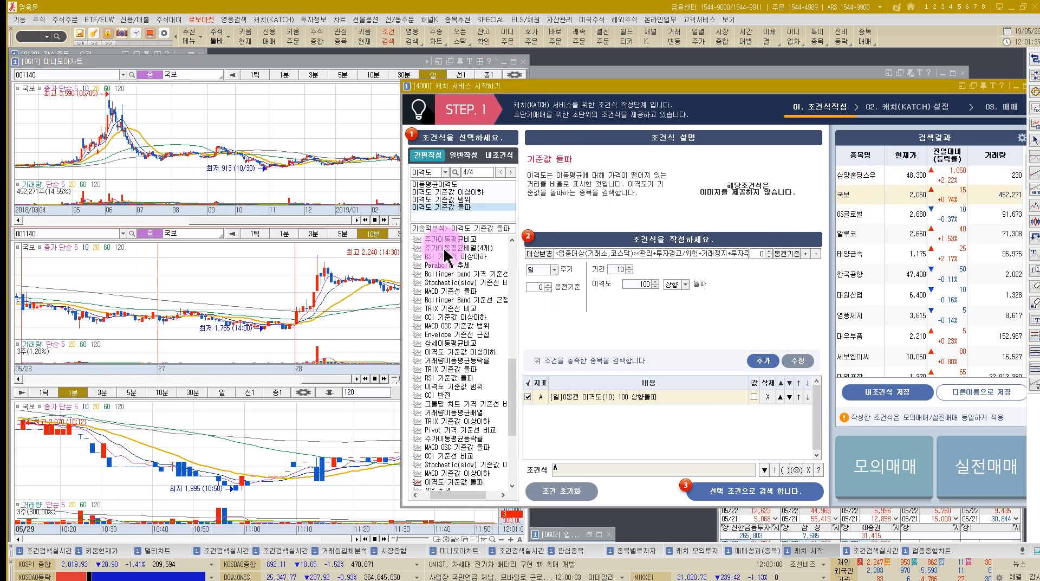
Move and narrow the mini chart window so it sits beside the condition window without overlapping
mouse_move(394, 62)
mouse_down()
mouse_move(246, 63)
mouse_move(510, 77)
mouse_move(401, 51)
mouse_up()
drag(521, 235, 402, 240)
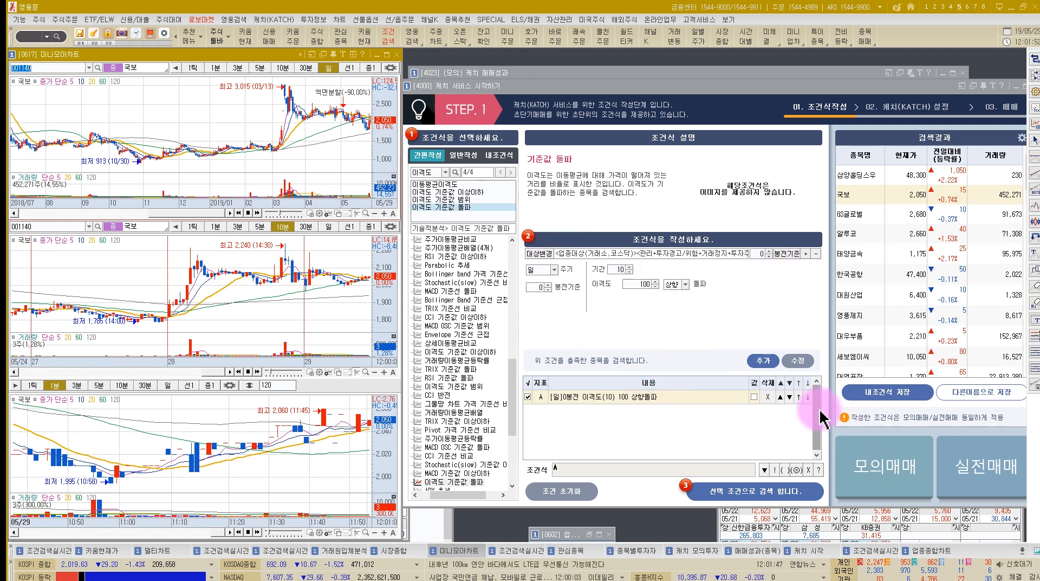
click(639, 363)
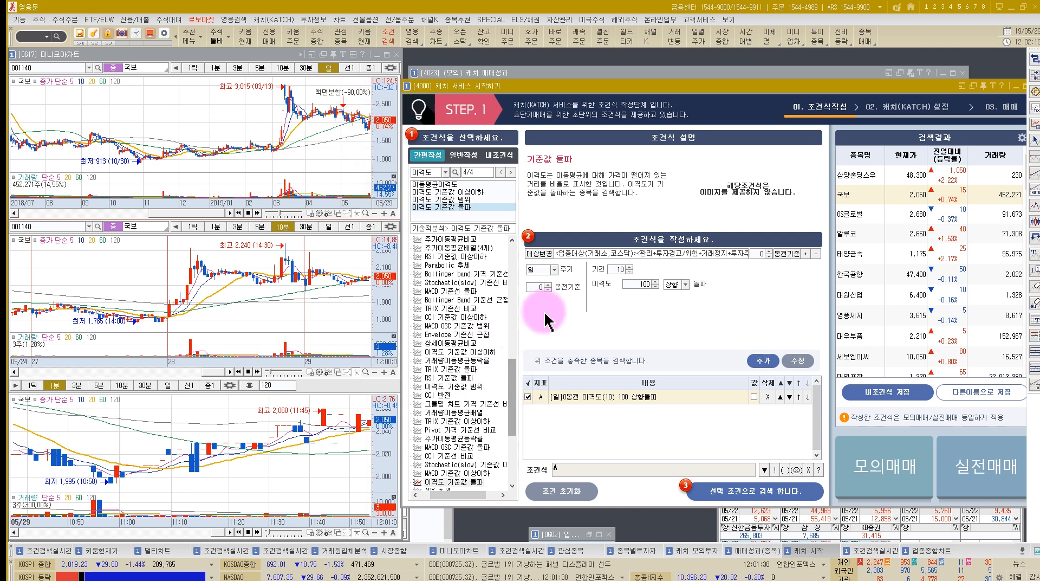
Add the same 이격도(10) 100 상향돌파 condition for 1봉전 and 2봉전, and run the combined search
click(543, 287)
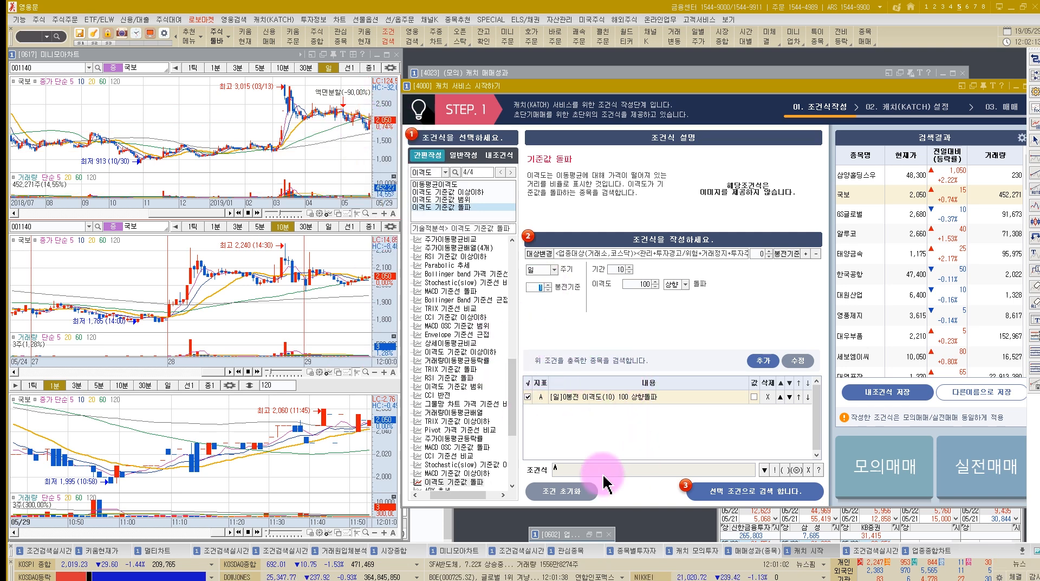
text(1)
click(759, 361)
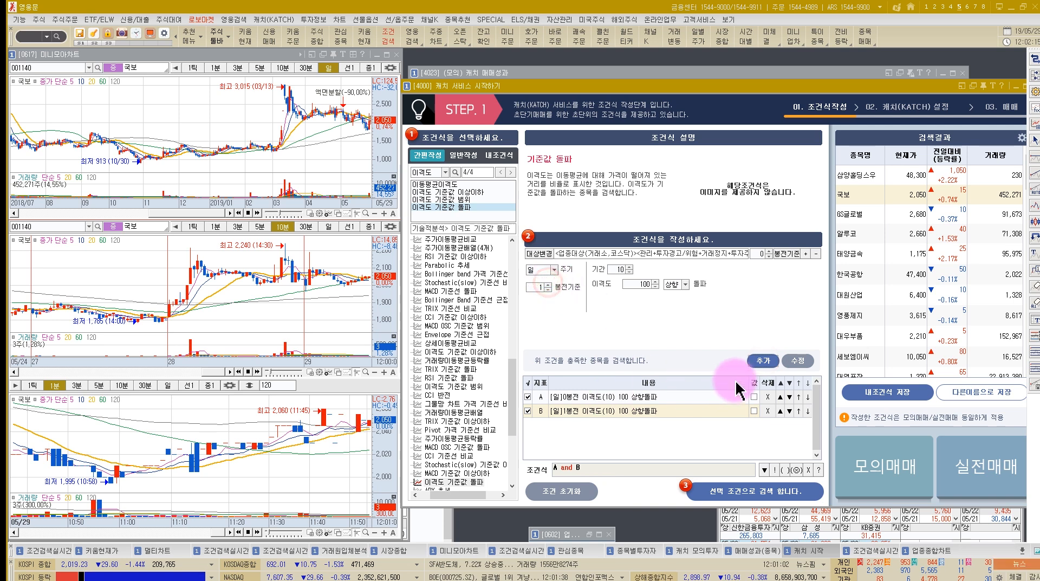
text(2)
click(764, 361)
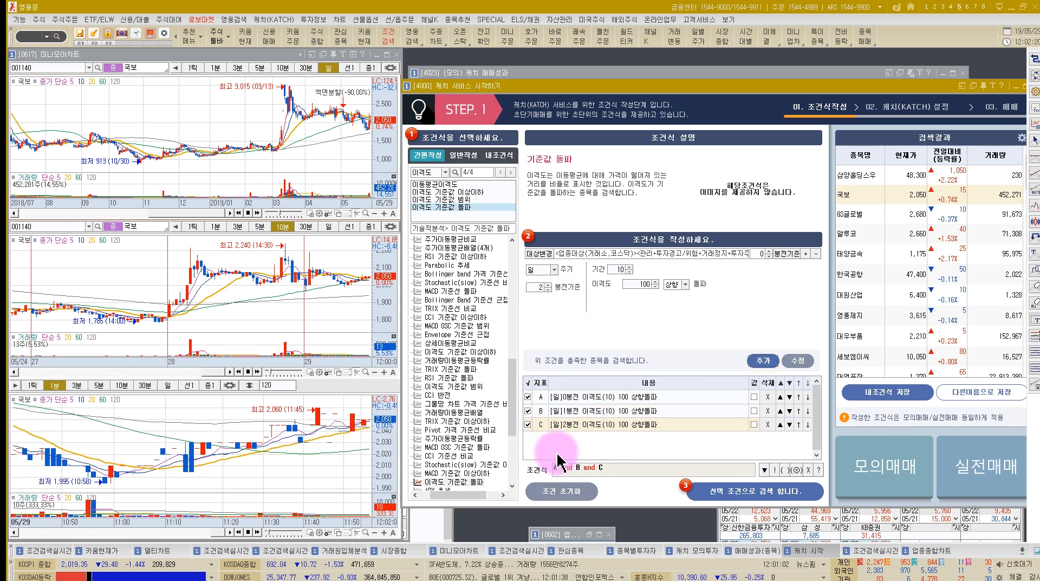
click(748, 491)
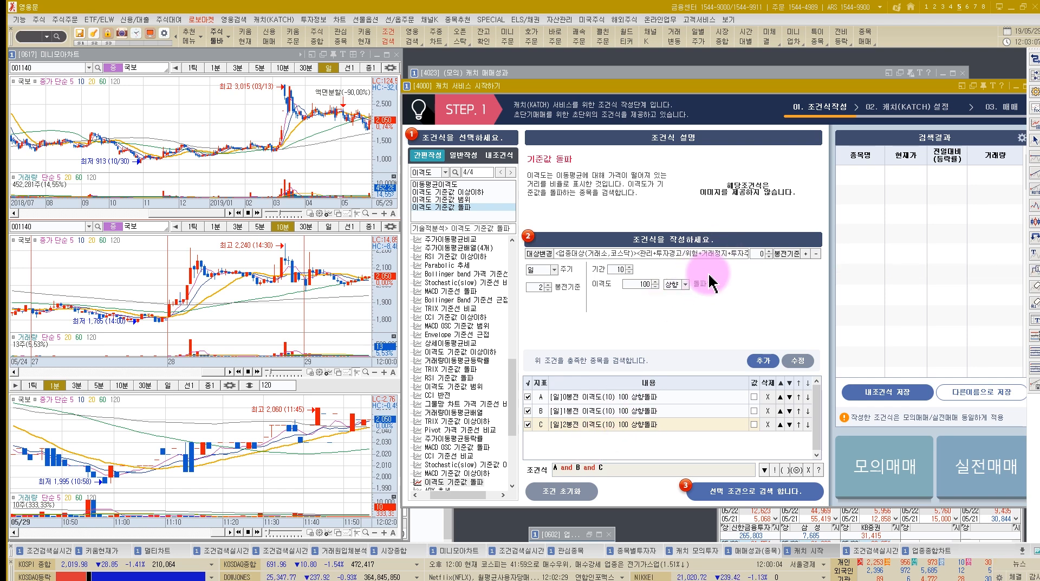
Change the combination formula to A or B or C and rerun the stock search
double_click(566, 467)
double_click(585, 467)
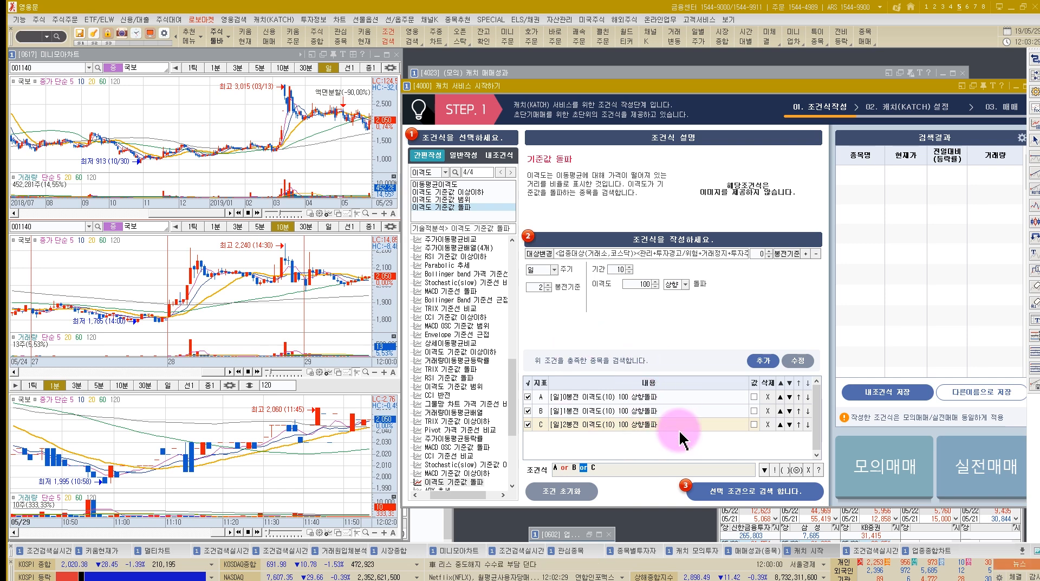
click(745, 493)
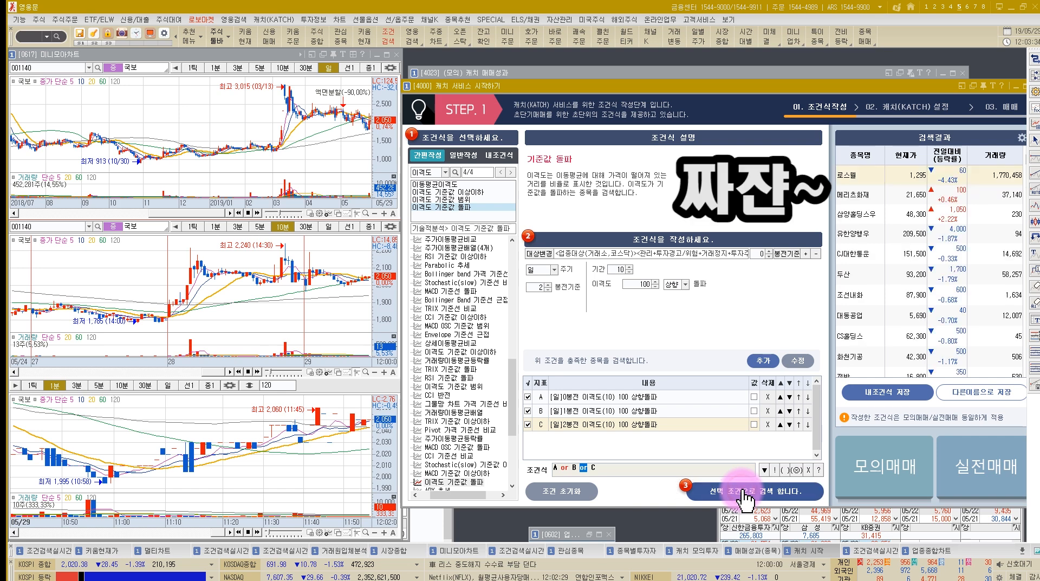
Examine the mini charts of the results from 로스웰 through 조선내화, one stock at a time
click(854, 182)
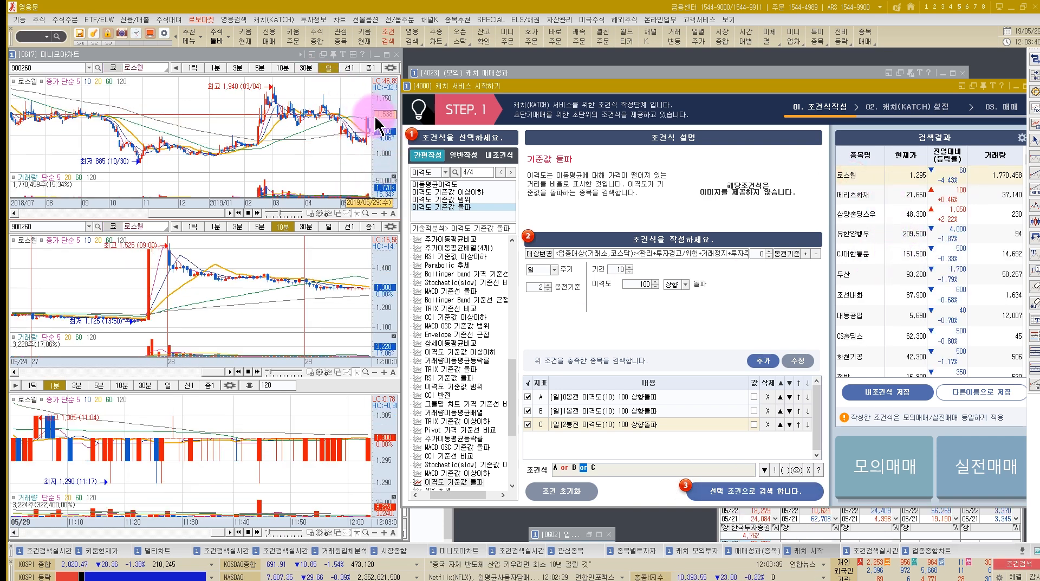
click(860, 195)
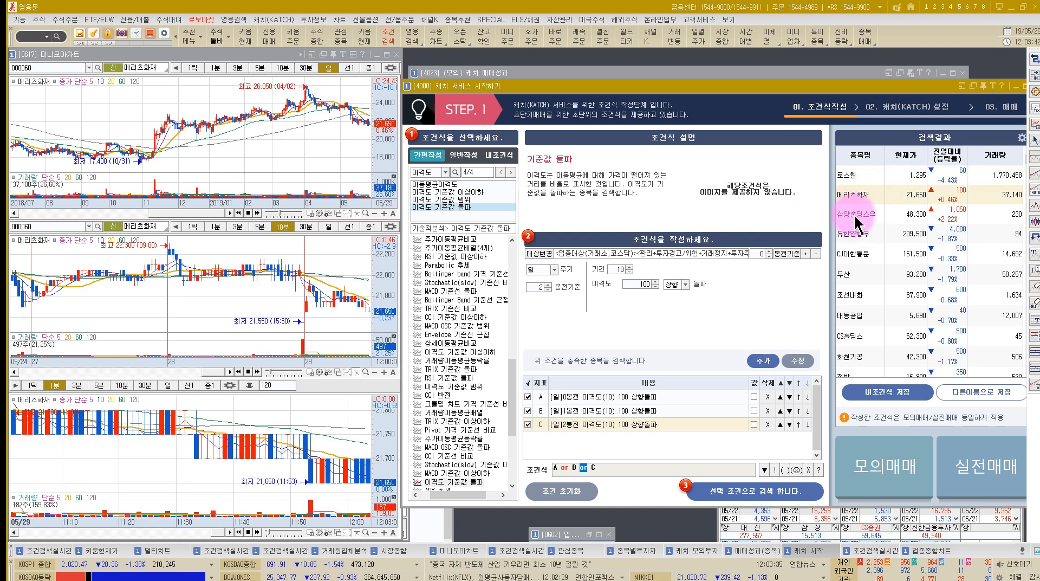
click(856, 215)
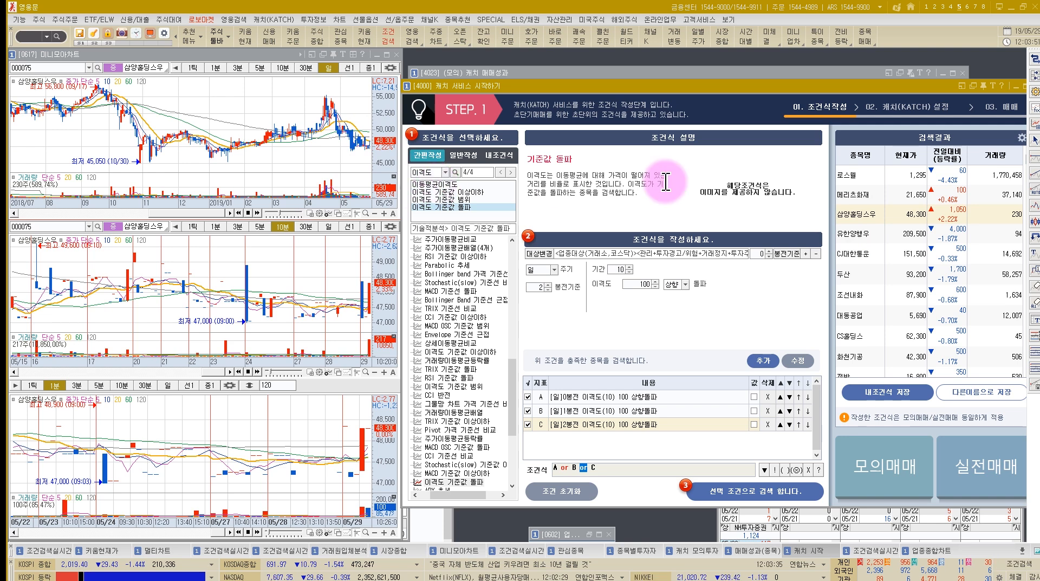
click(867, 232)
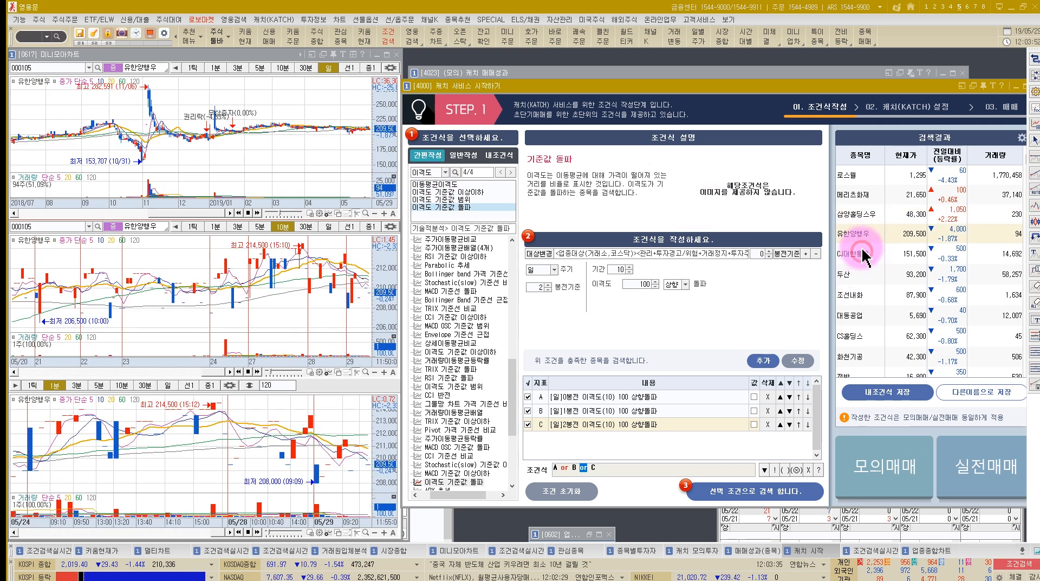
click(863, 251)
click(854, 275)
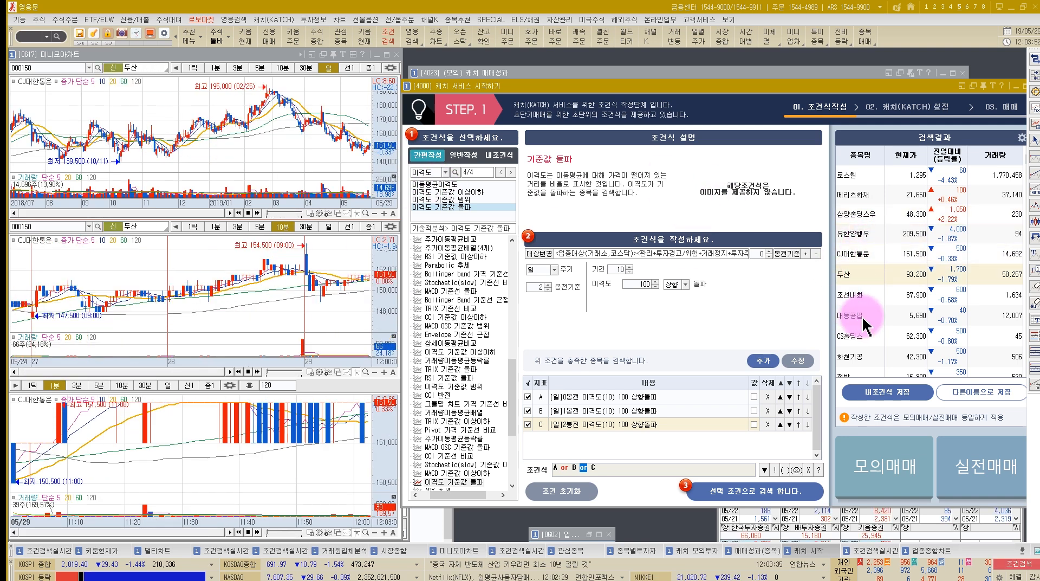
click(855, 296)
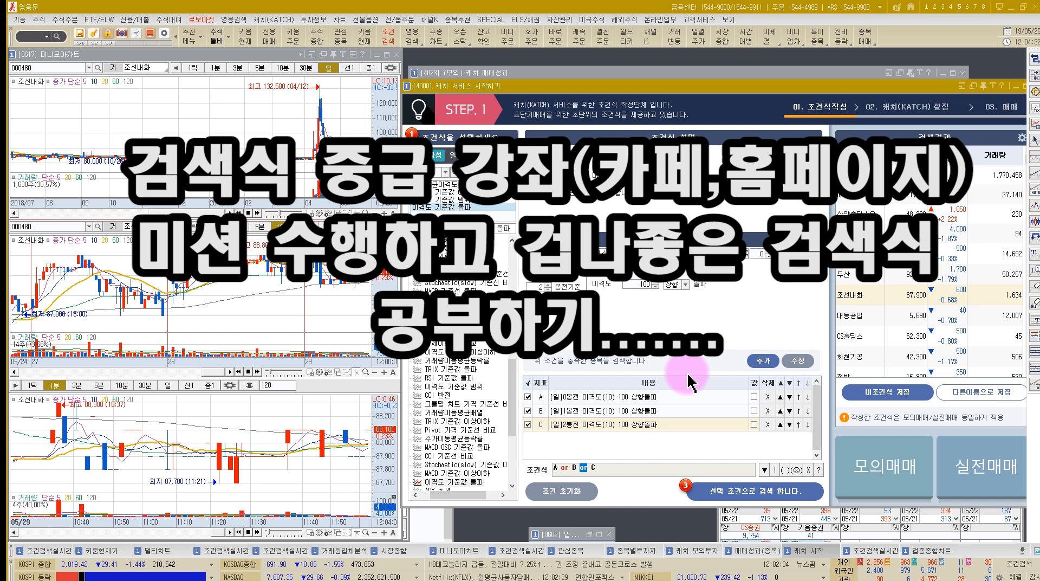
Save the combined condition formula as a personal condition named 상상상 돌파
click(893, 473)
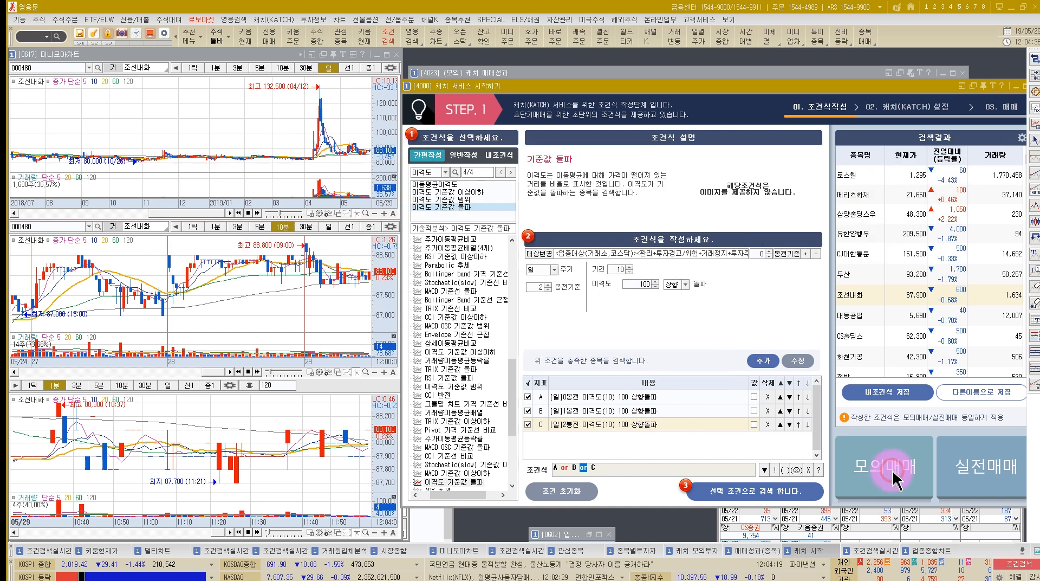
click(887, 391)
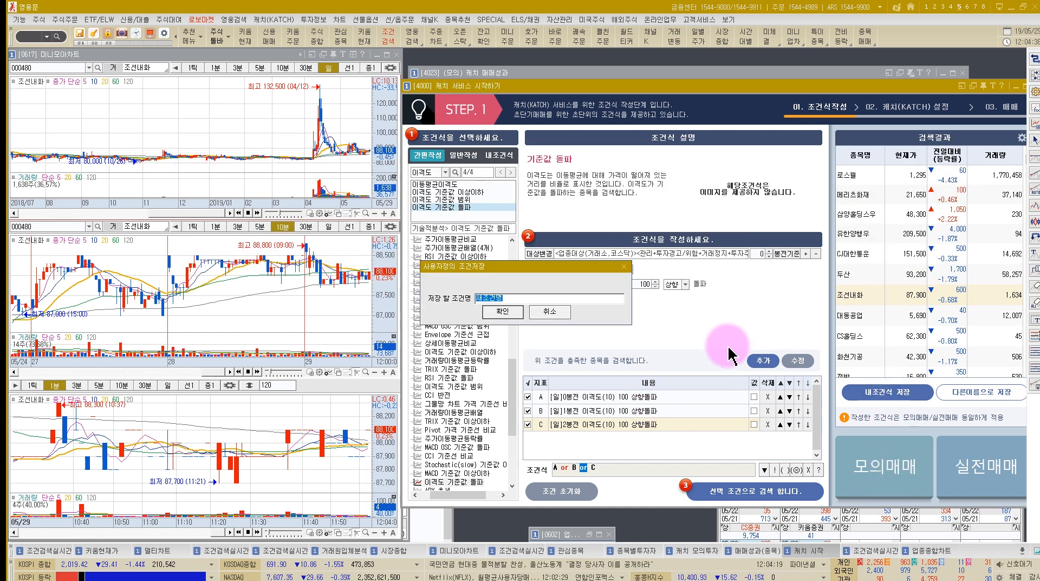
text(상새)
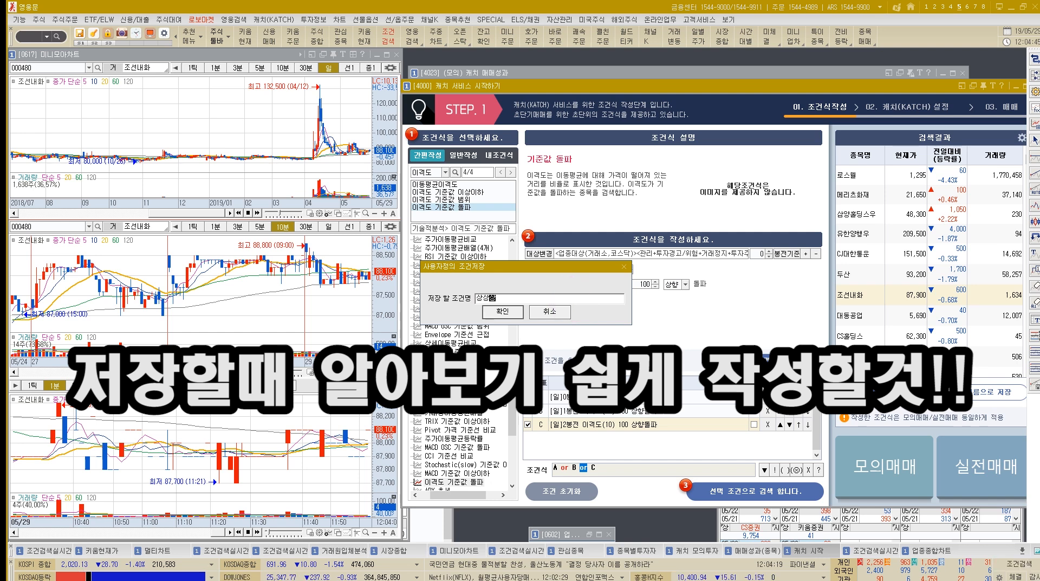
text(상 돌파)
key(Return)
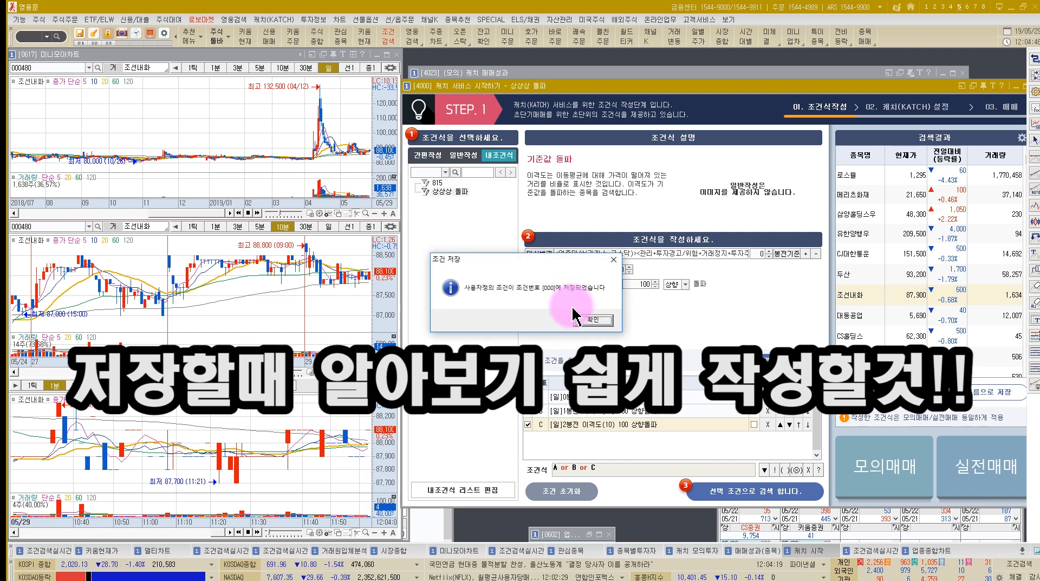
click(594, 321)
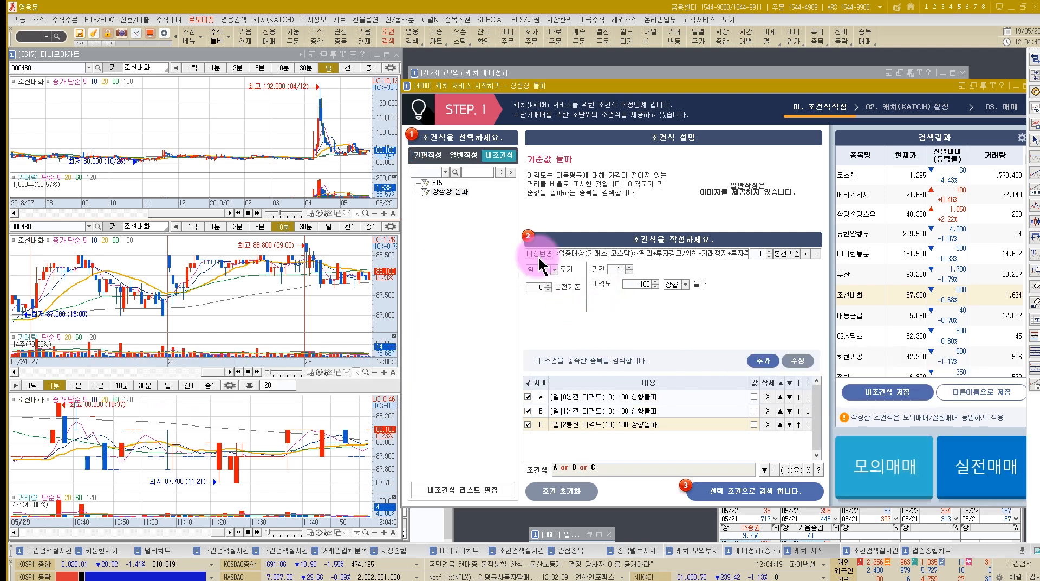
Continue to the 모의매매 order settings for the saved condition and check the choices under 주문설정 선택
click(891, 477)
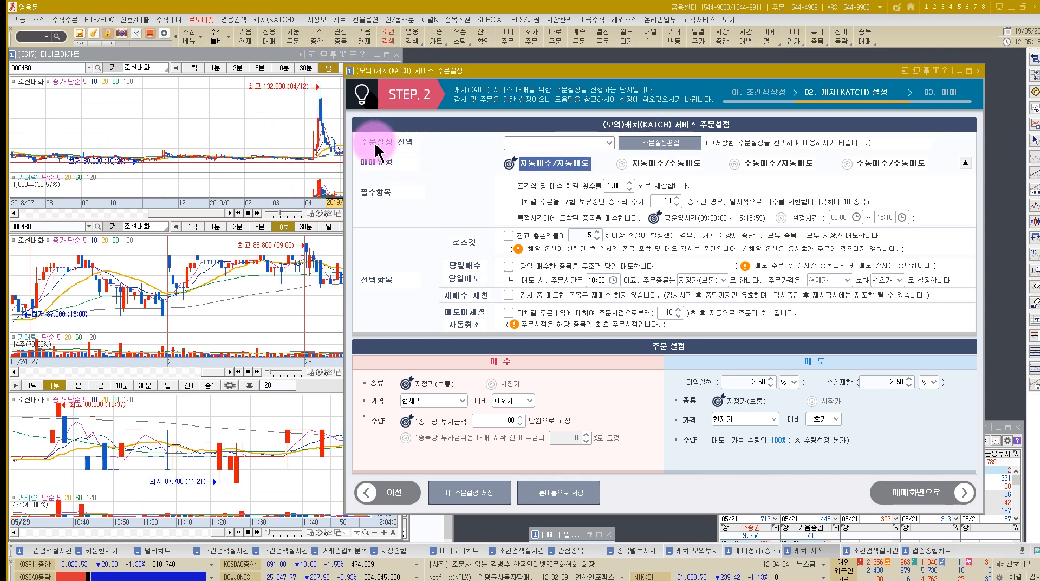
click(609, 143)
click(610, 143)
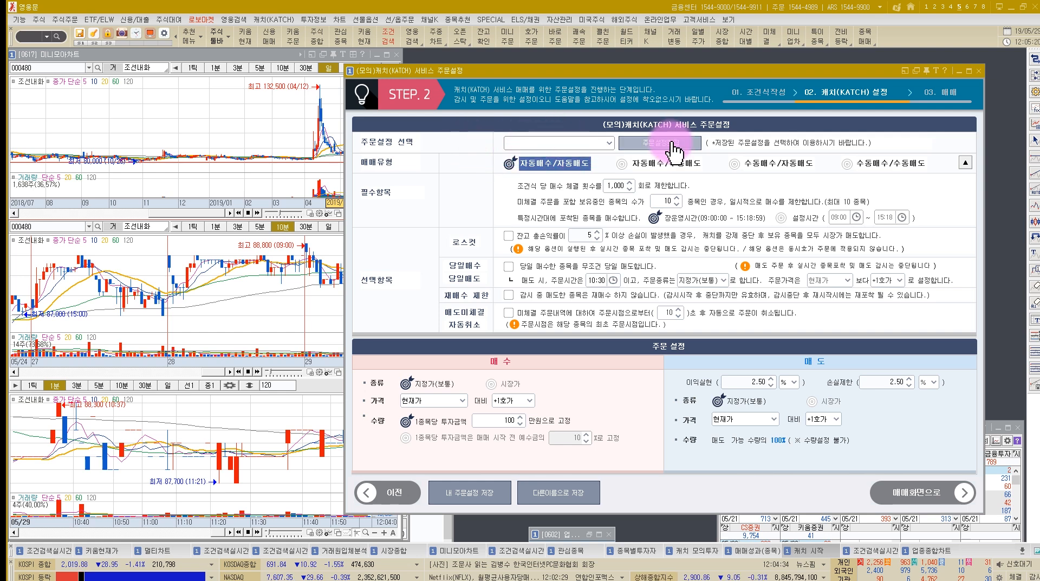
Review the list of saved mock order settings with the main entry selected, and close the list
click(647, 143)
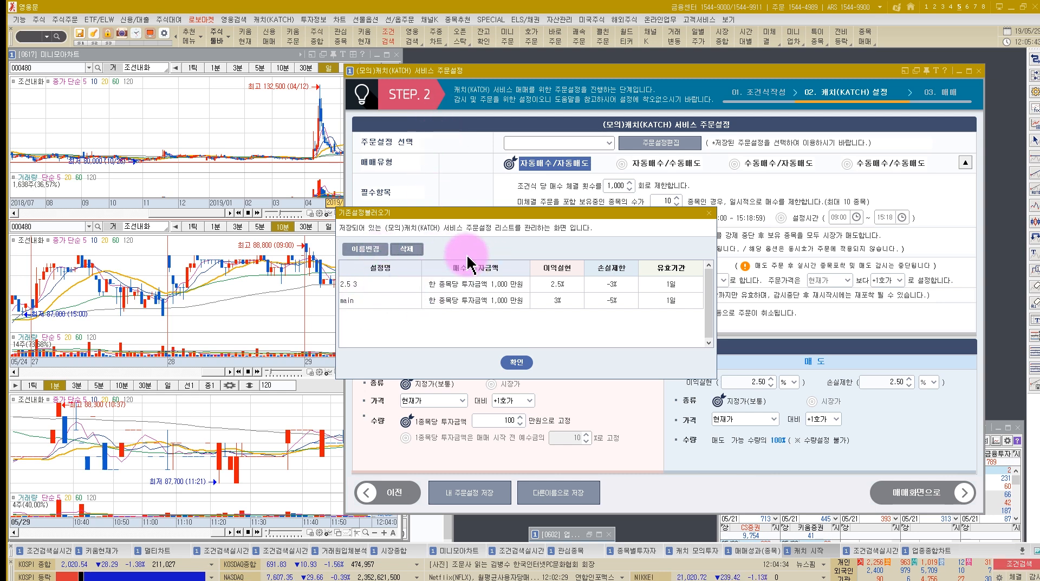
click(391, 297)
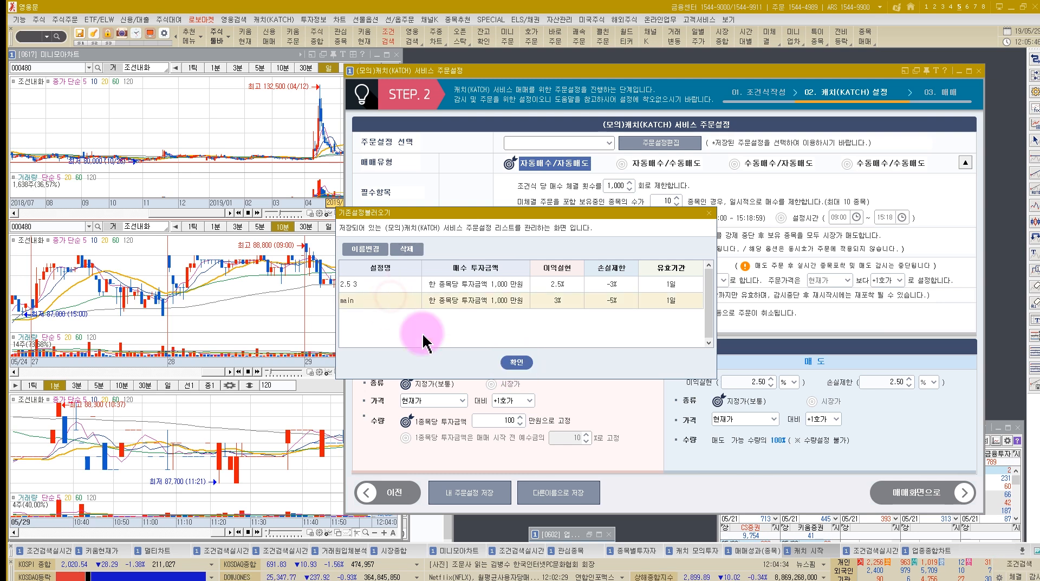
click(407, 248)
click(516, 362)
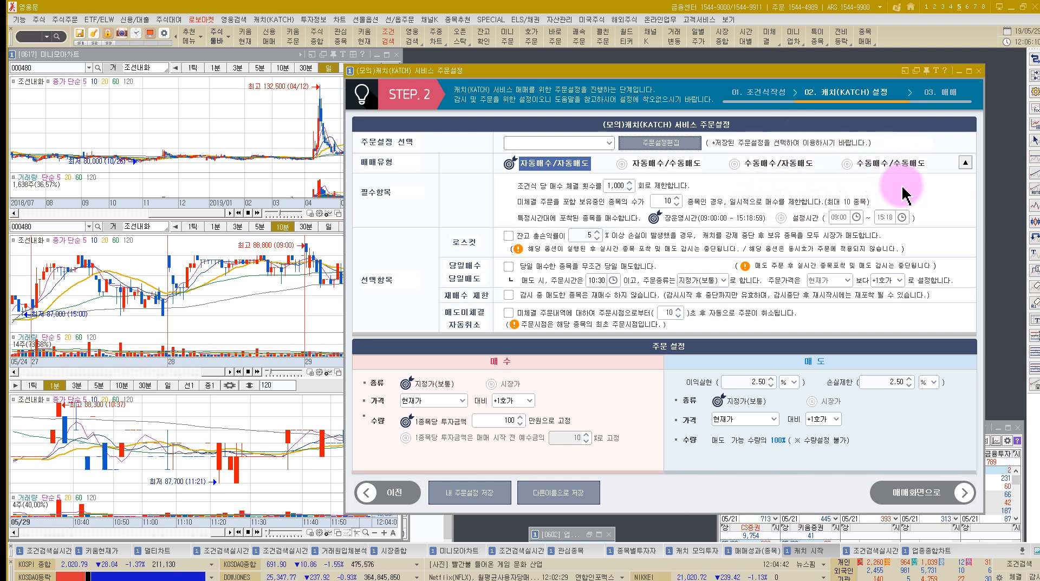
Enable forced same-day selling of stocks bought that day, with 지정가(보통) as the order type
click(965, 163)
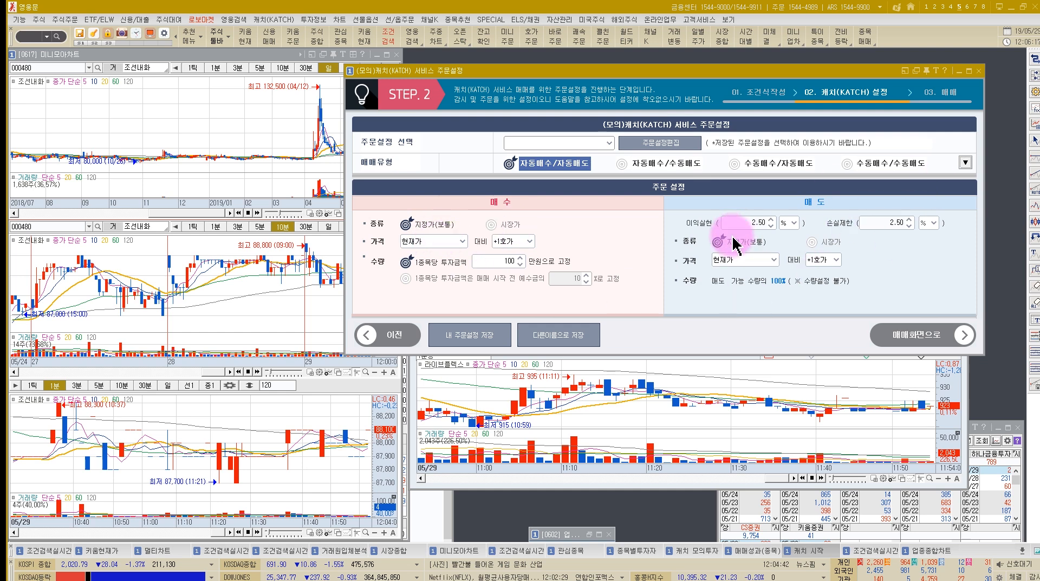
click(965, 162)
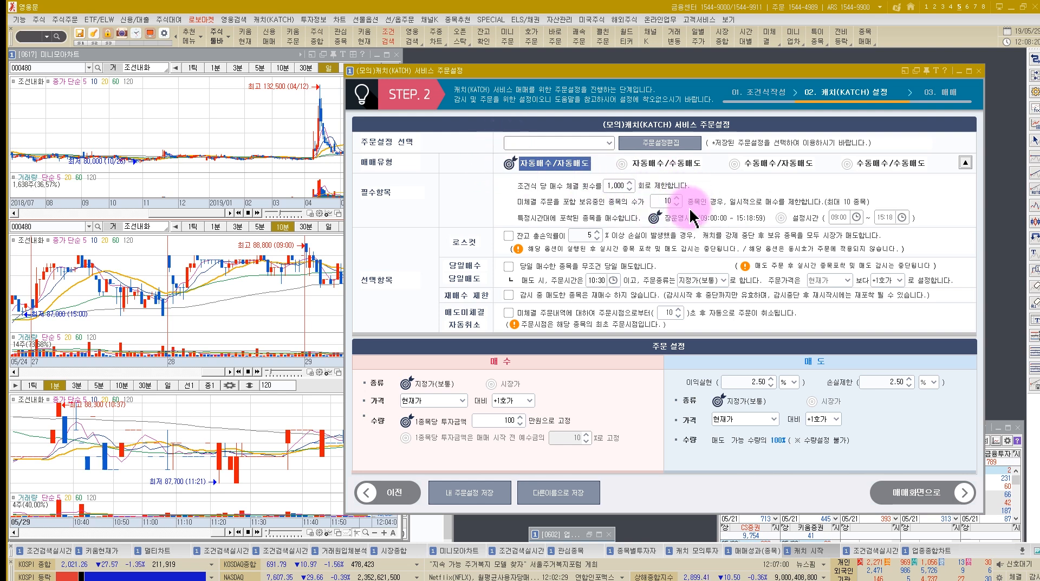
click(508, 266)
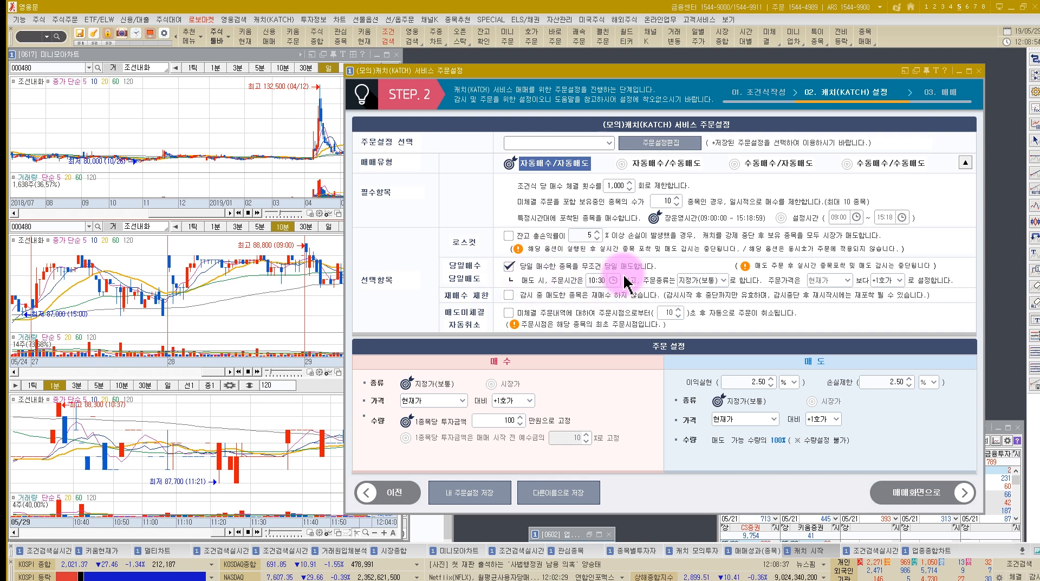
click(725, 280)
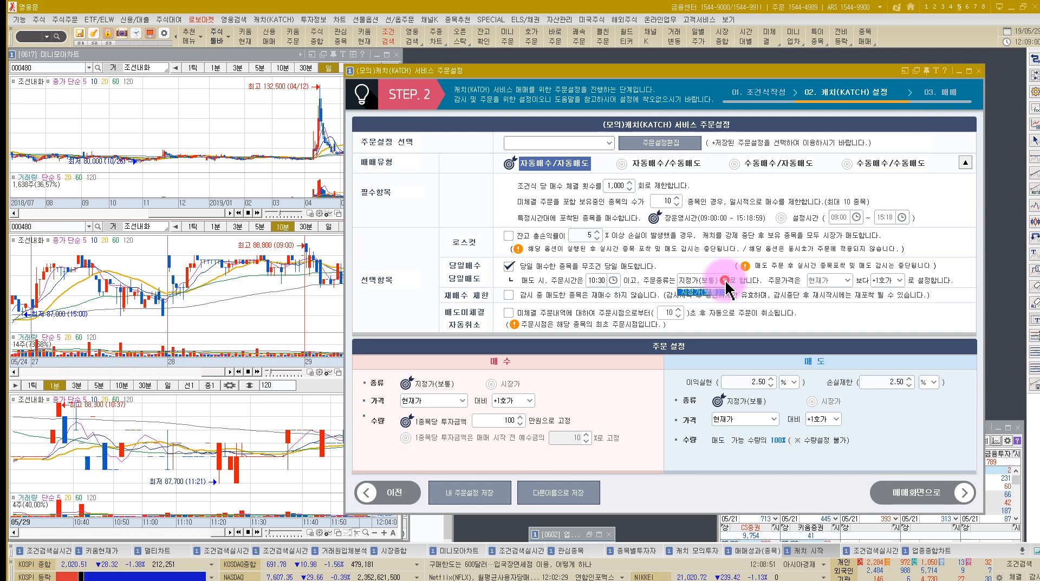
click(725, 287)
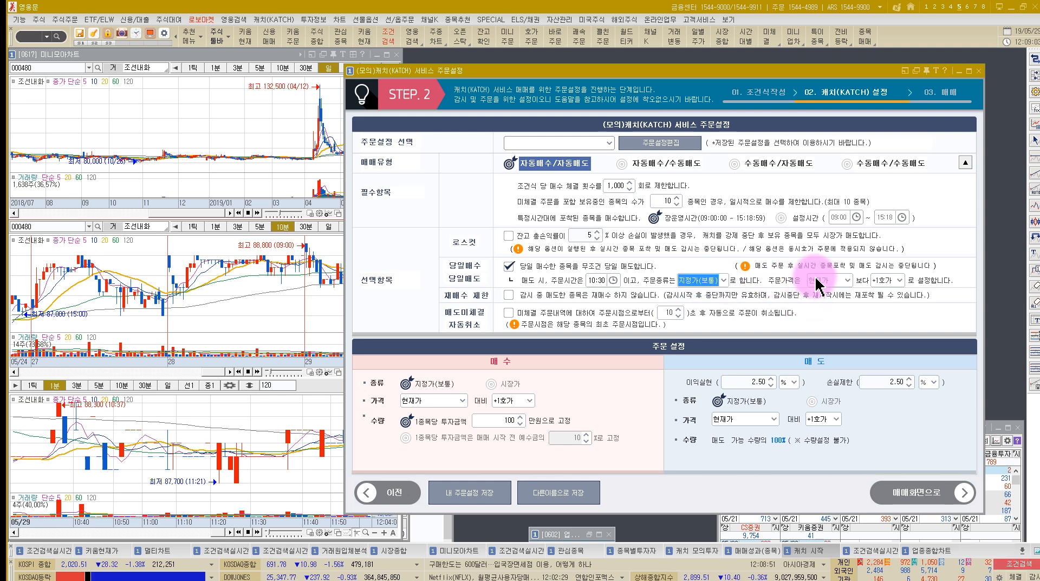
Set the same-day sell order price to -1호가 relative to 현재가
click(900, 281)
click(902, 282)
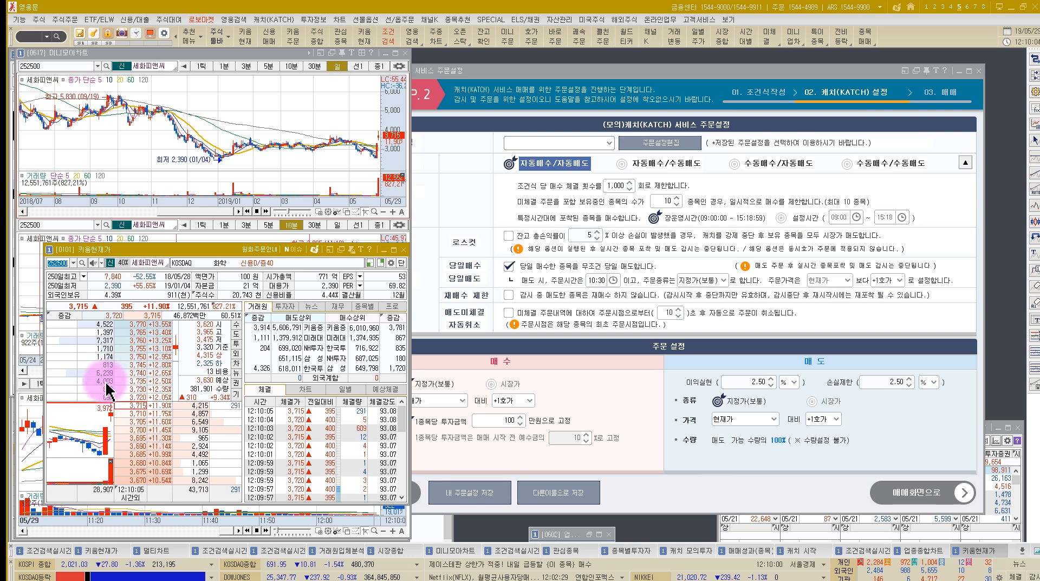
click(899, 280)
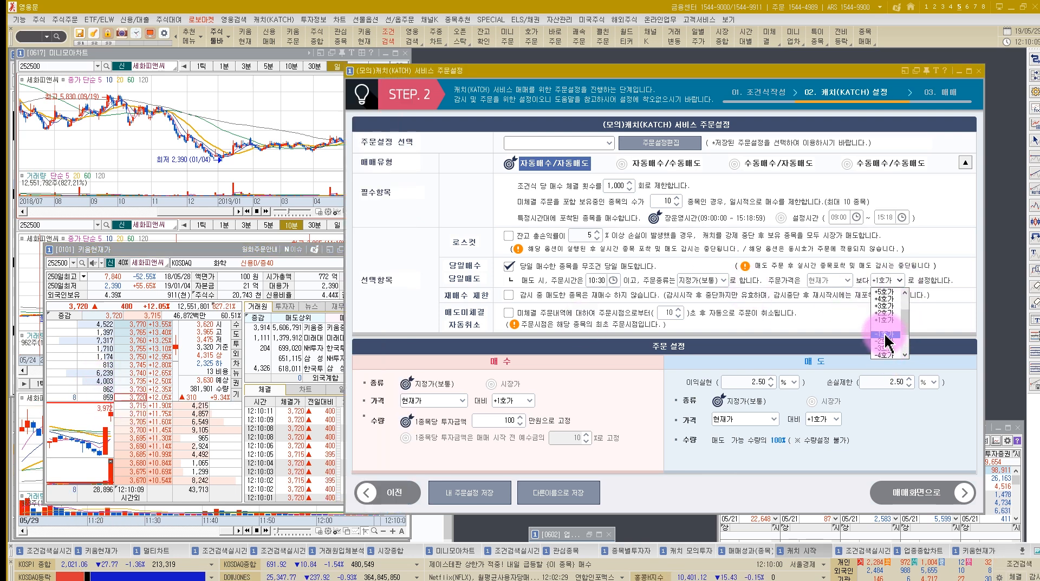
click(888, 333)
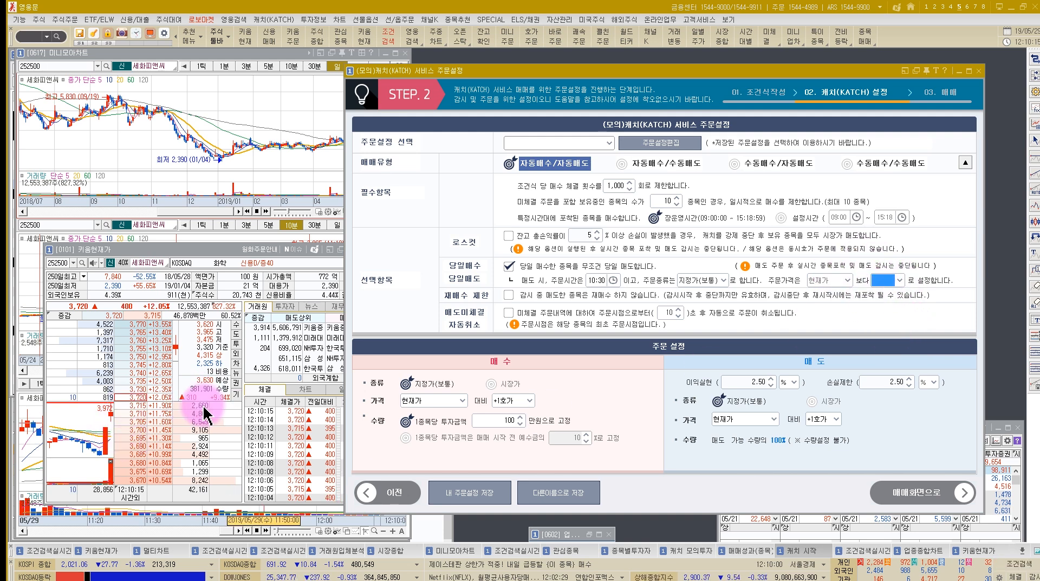
click(899, 280)
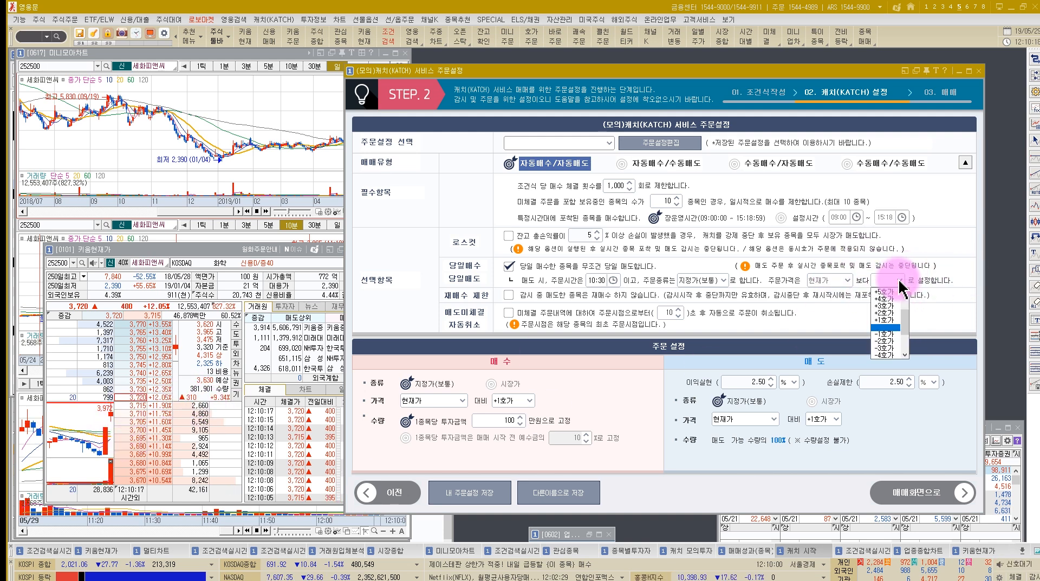
click(888, 334)
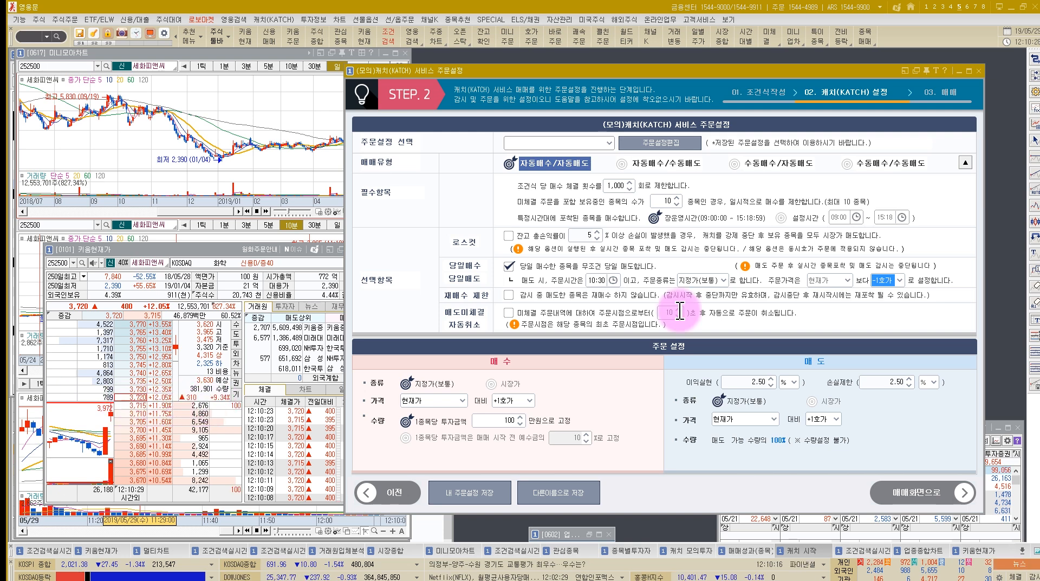
Compare the available 호가 offsets for the same-day sell price with the 세화피앤씨 order book
click(898, 280)
scroll(889, 331, down, 1)
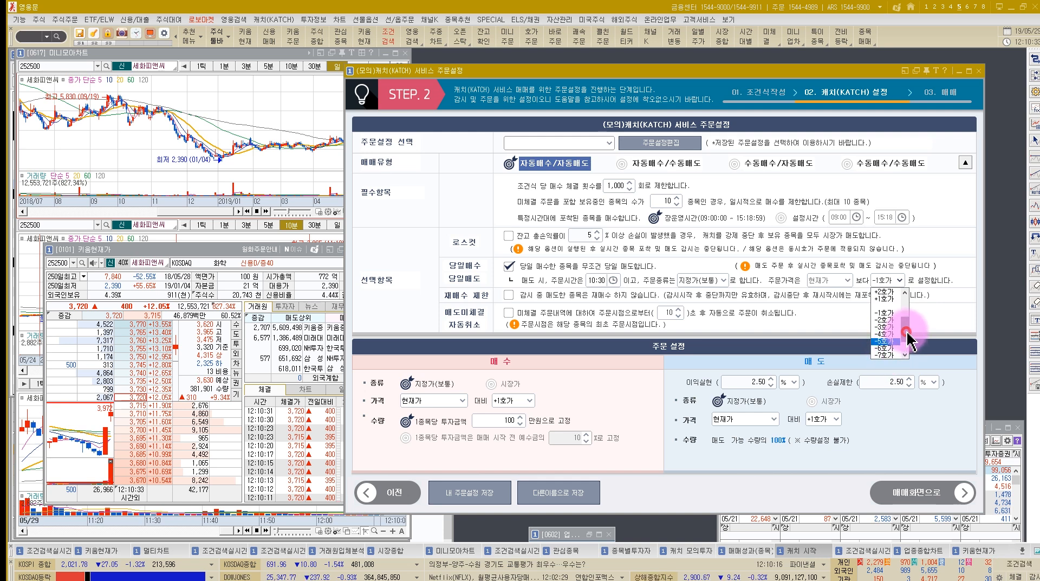
scroll(885, 331, up, 1)
click(136, 402)
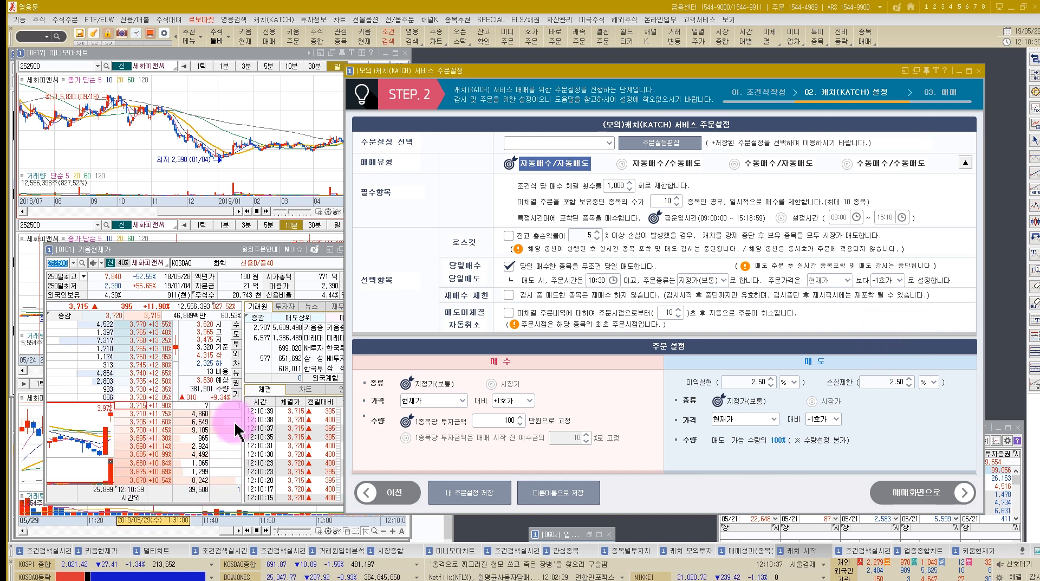
mouse_move(105, 404)
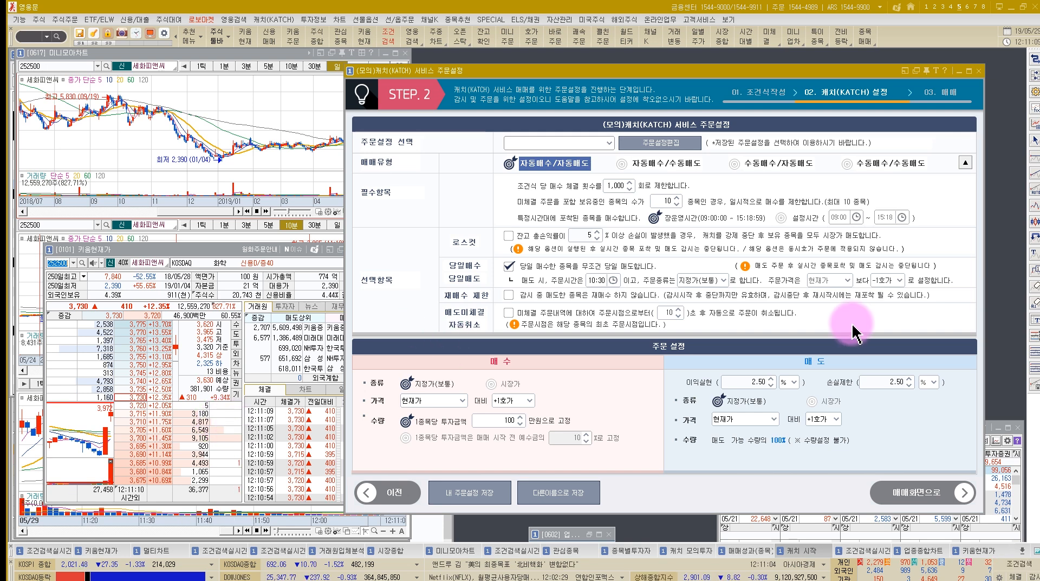
Try the blank offset and +1호가 for the same-day sell price, and return it to -1호가
click(899, 280)
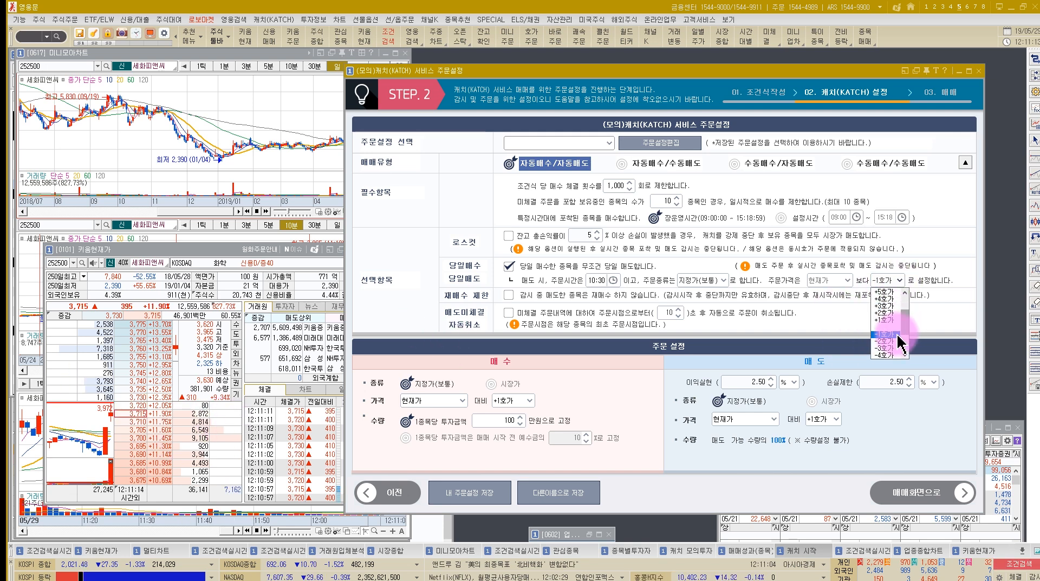
click(890, 327)
click(894, 280)
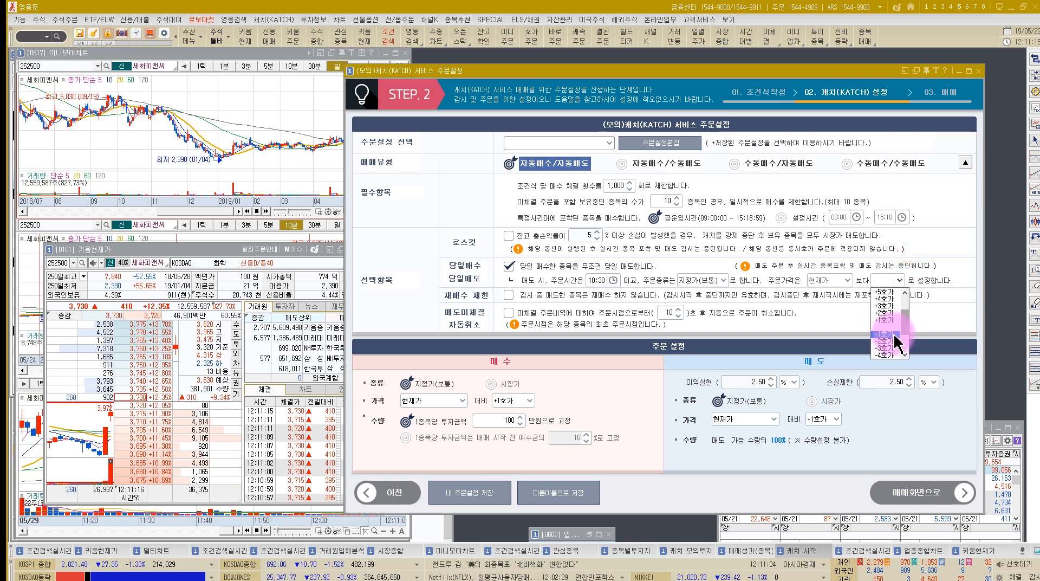
click(888, 321)
click(898, 280)
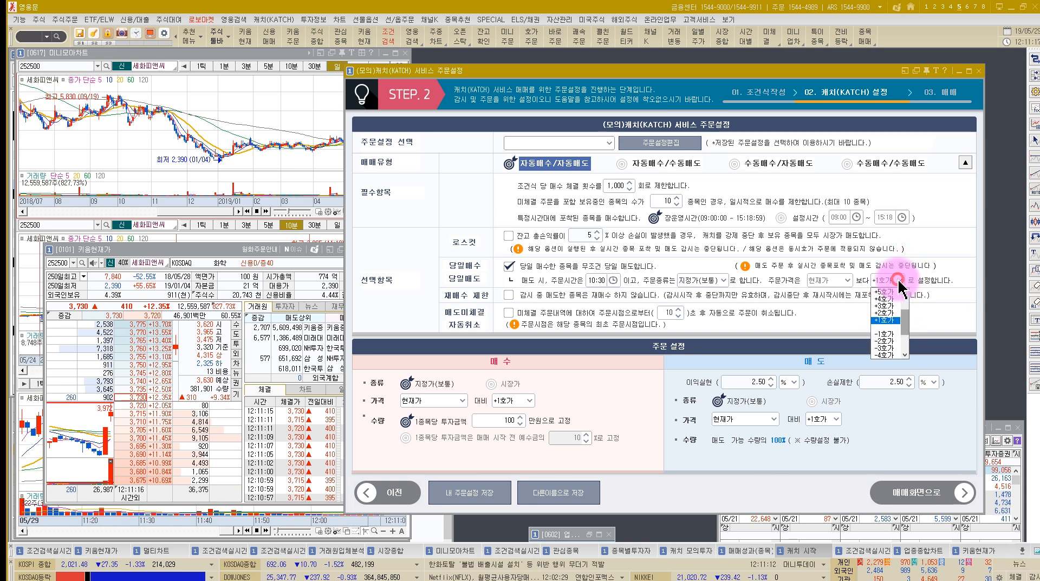
click(890, 334)
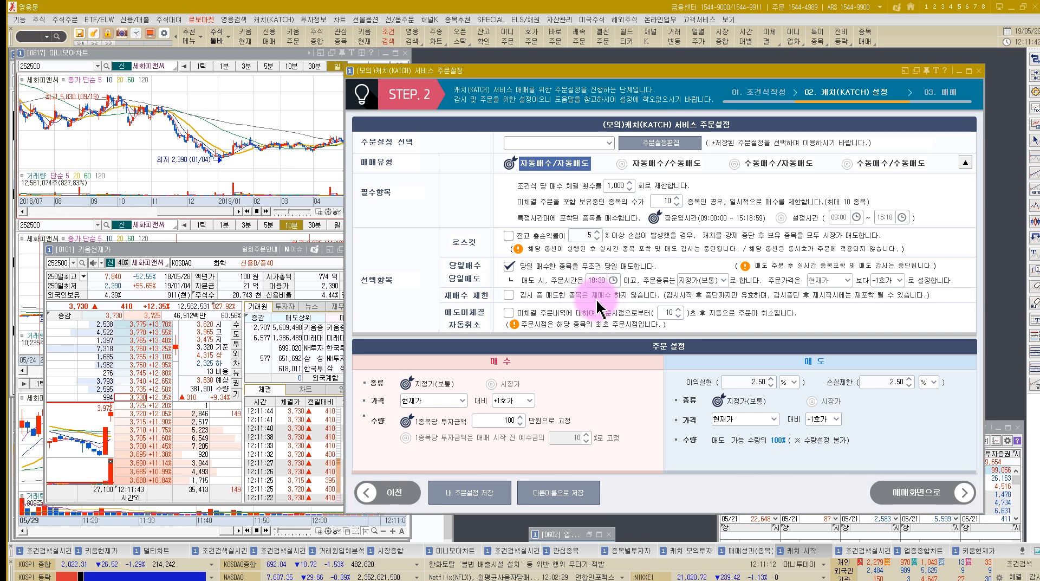
Enable the 재매수 제한 option and automatic cancellation of unfilled sell orders after 60 seconds
click(508, 296)
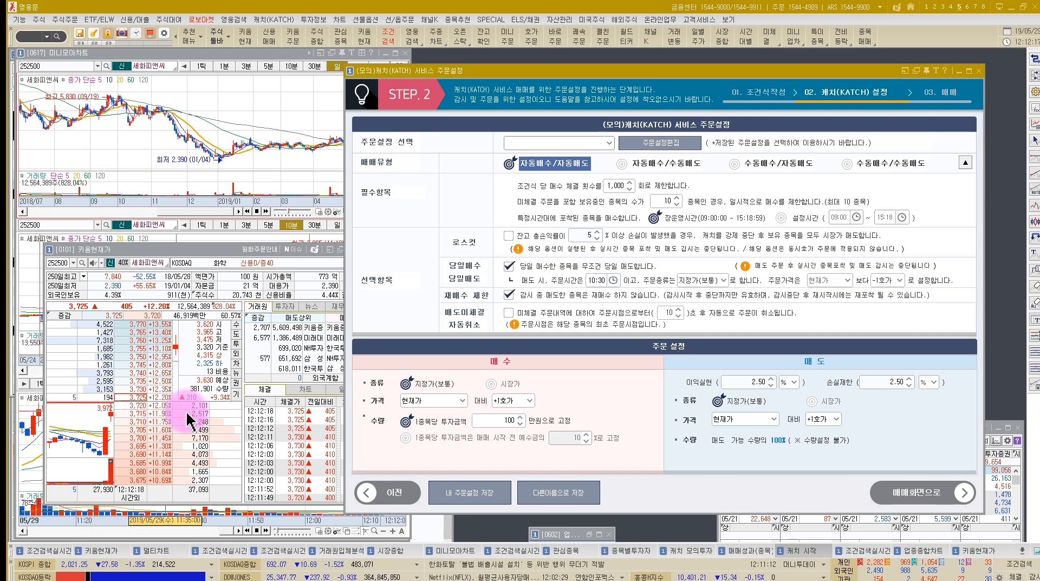
click(668, 313)
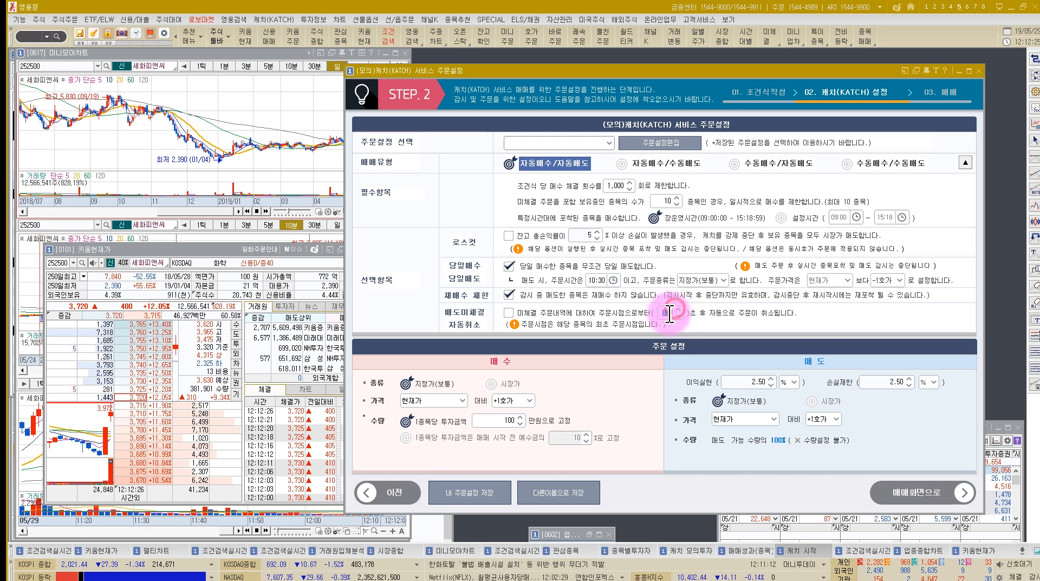
text(180)
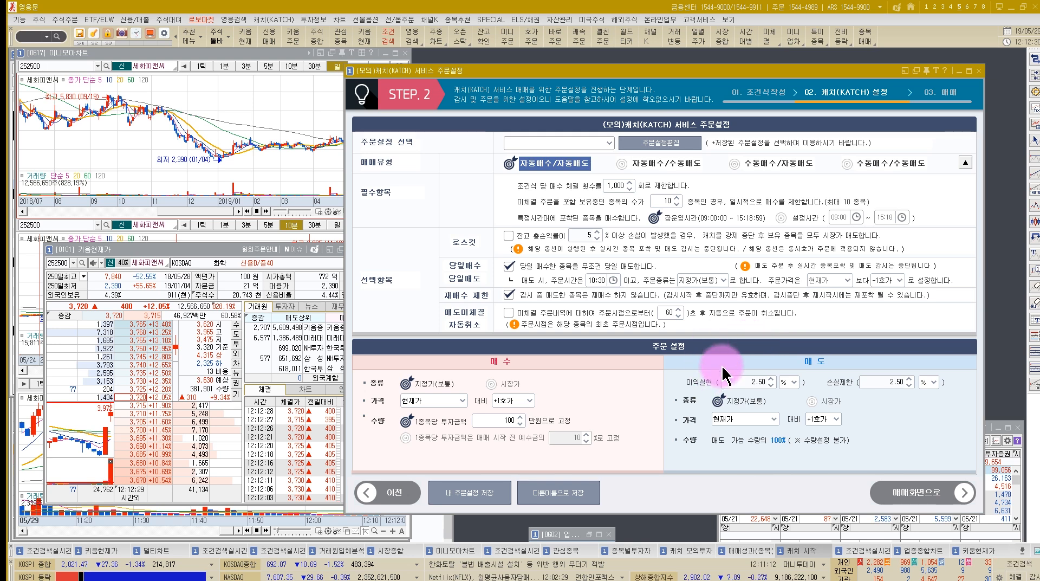
click(508, 312)
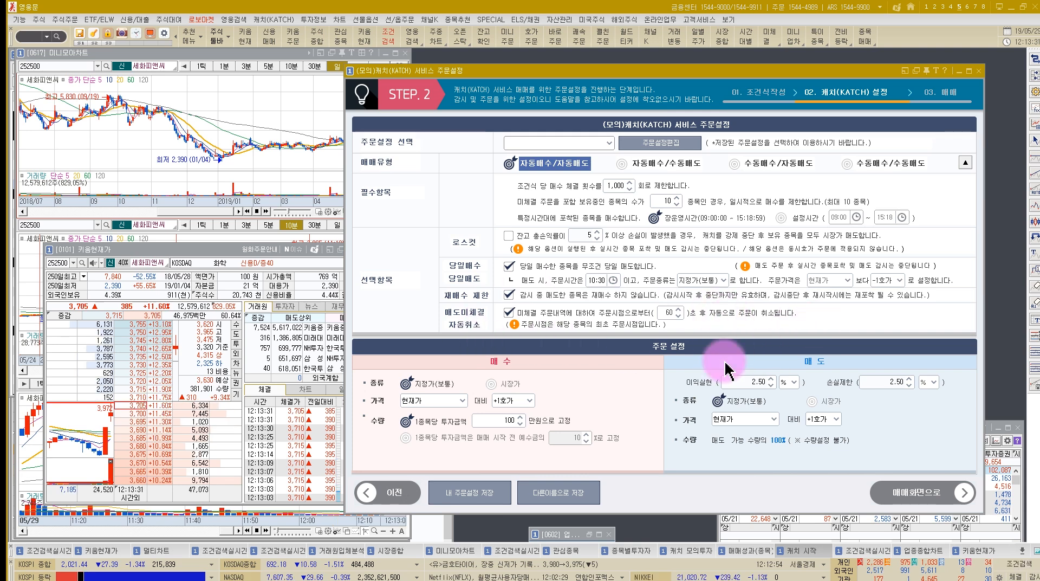
Set the buy order price to 현재가 with the blank 호가 offset
click(451, 402)
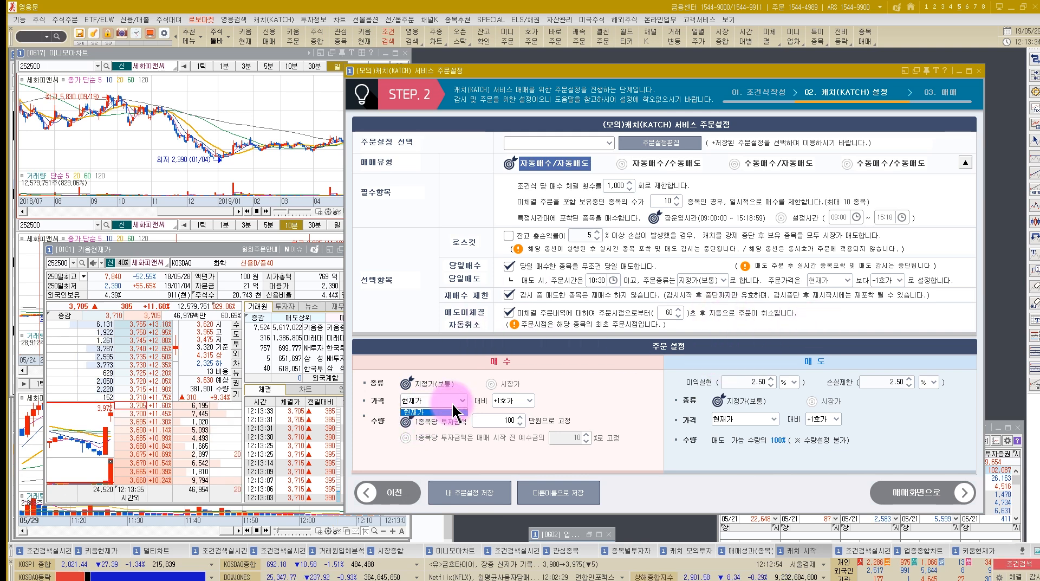
click(453, 408)
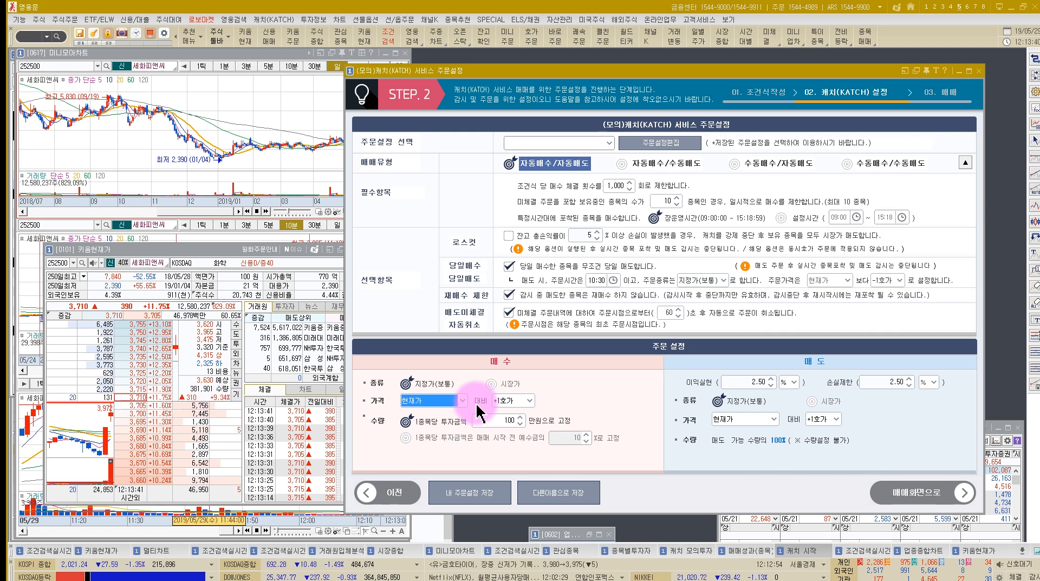
click(534, 401)
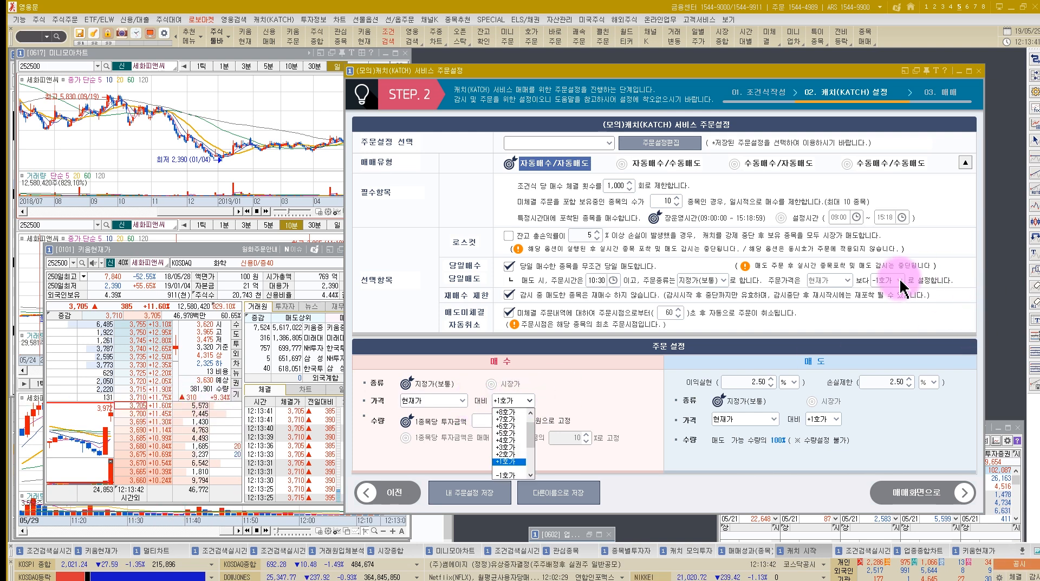
click(516, 482)
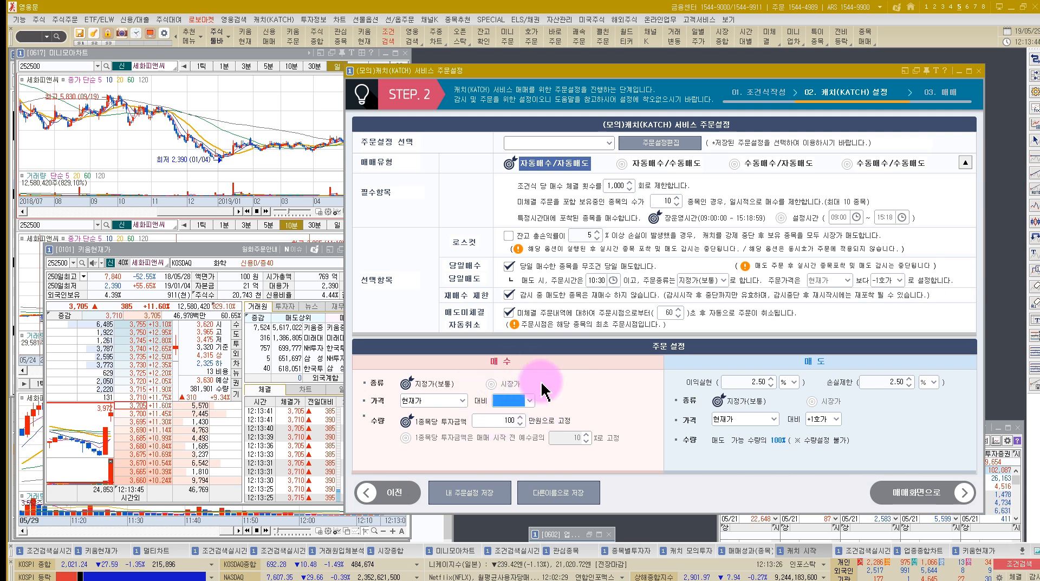
Set the buy price offset to -1호가 and fix the investment per stock at 1,000만원
click(530, 401)
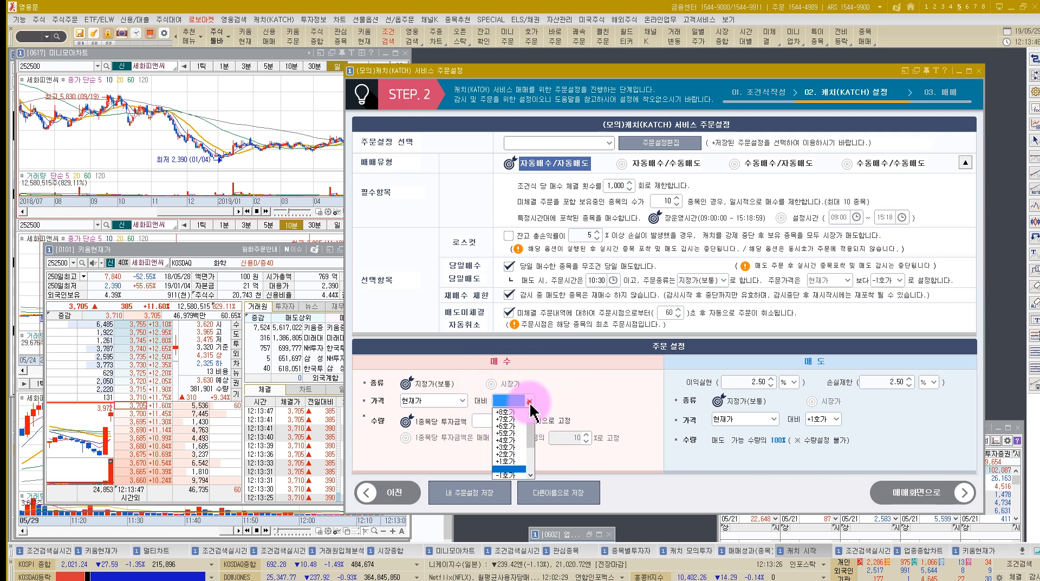
click(513, 475)
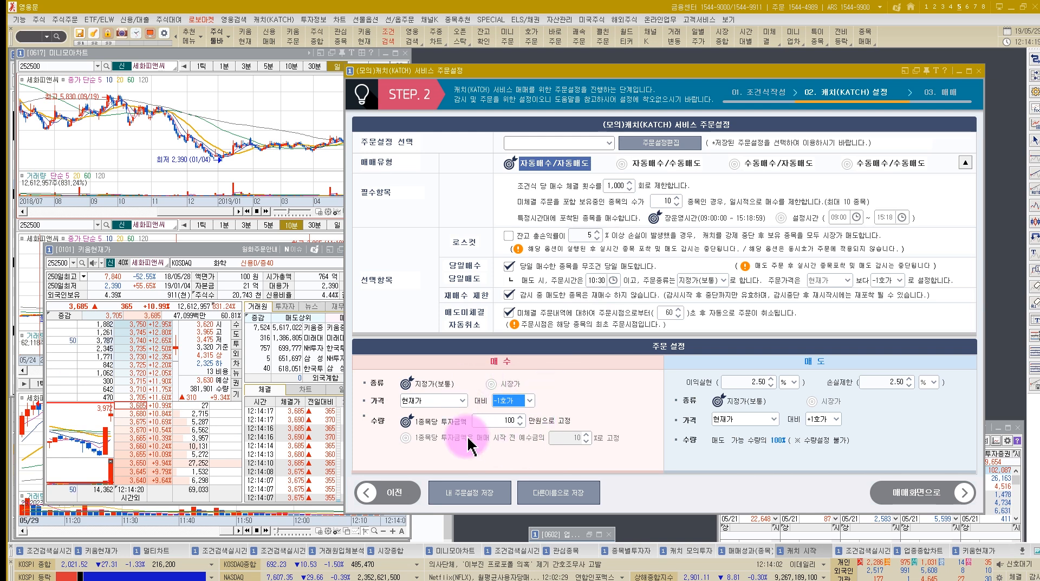
click(520, 417)
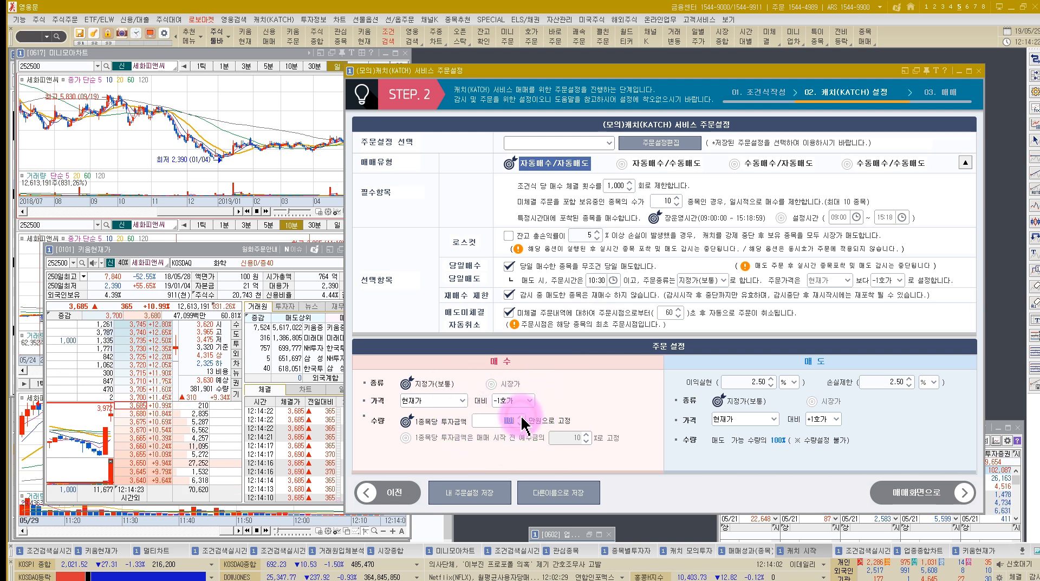
text(1000)
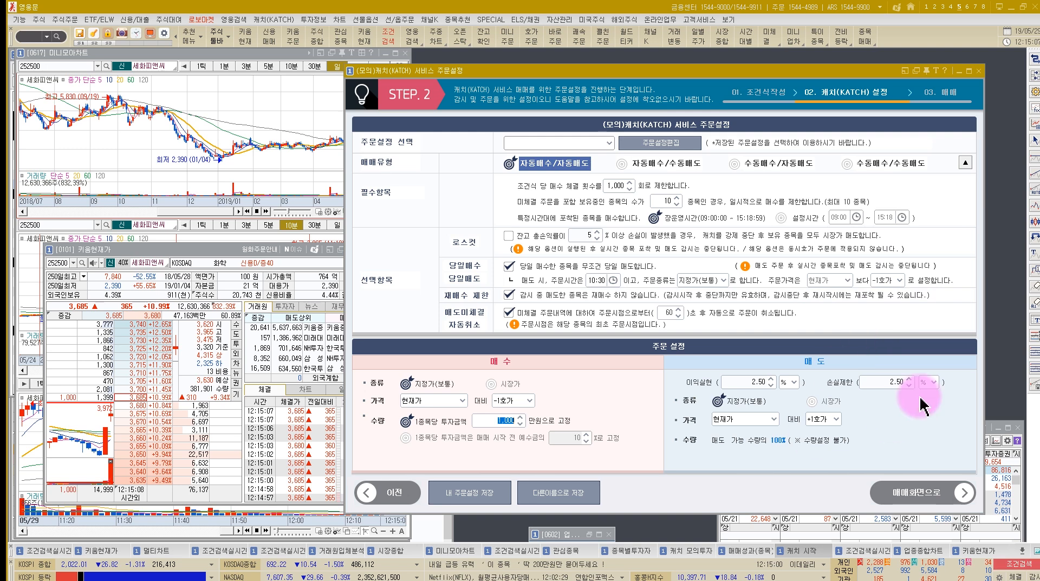
Set the sell price to the blank 호가 offset, with 이익실현 and 손실제한 both at 3%
click(823, 421)
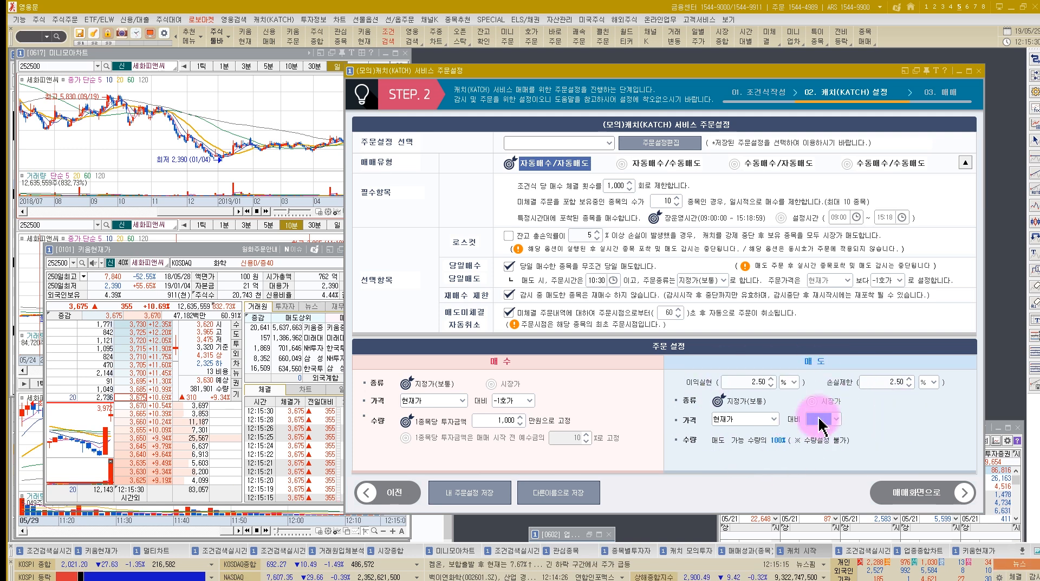
click(469, 492)
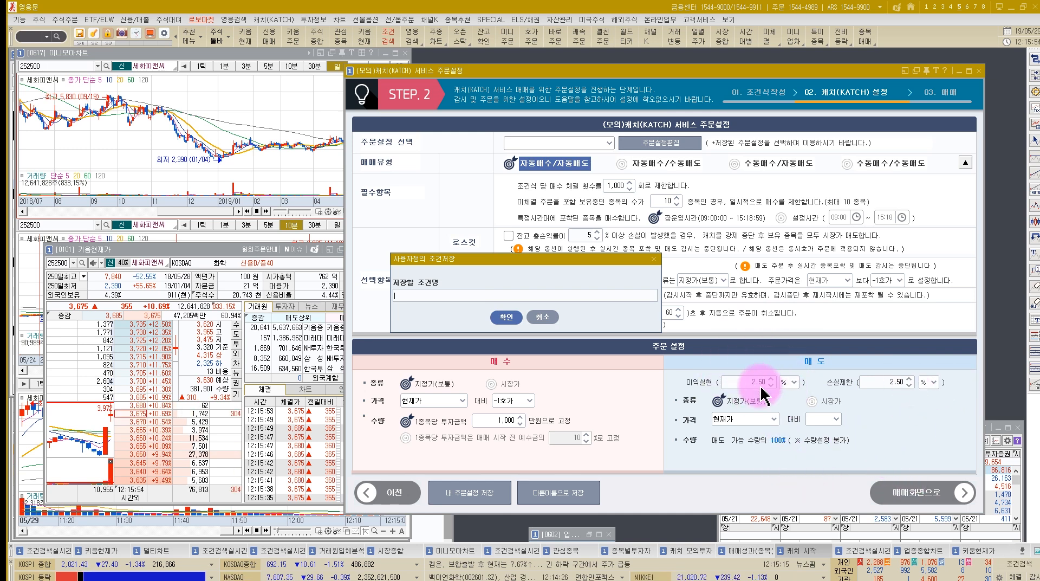
click(542, 316)
click(759, 381)
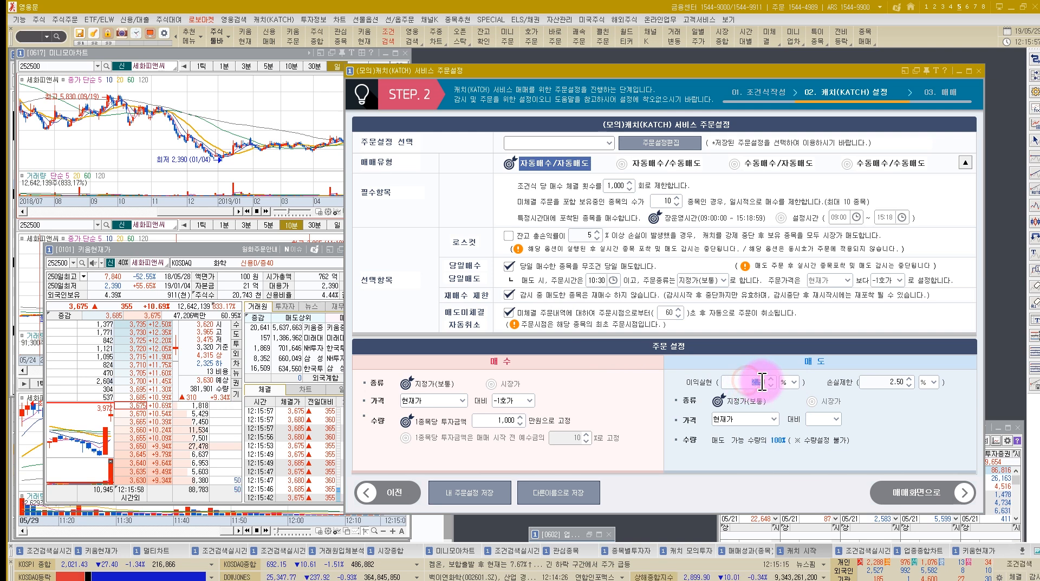
text(3)
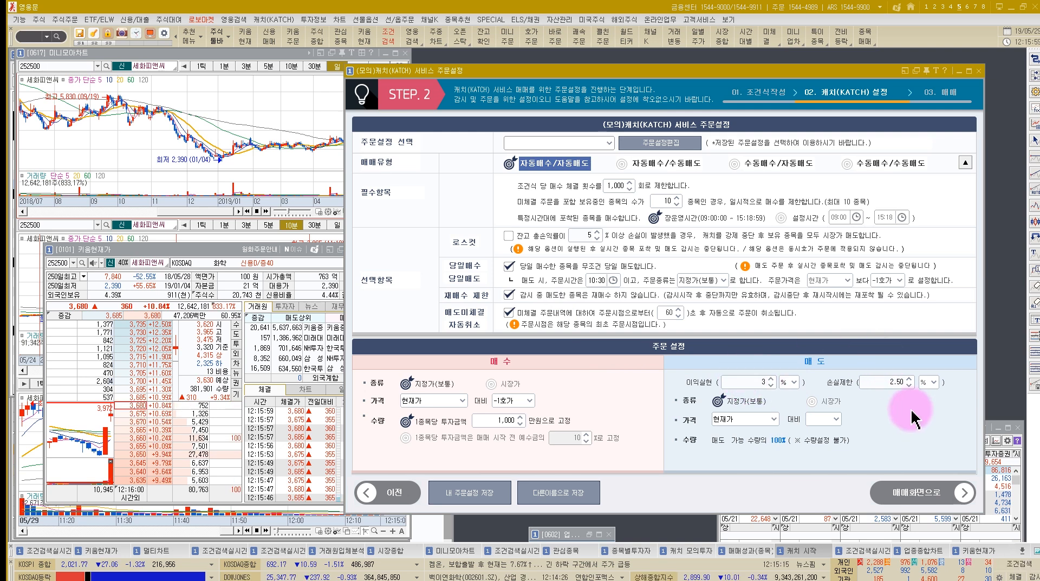
click(891, 382)
text(3)
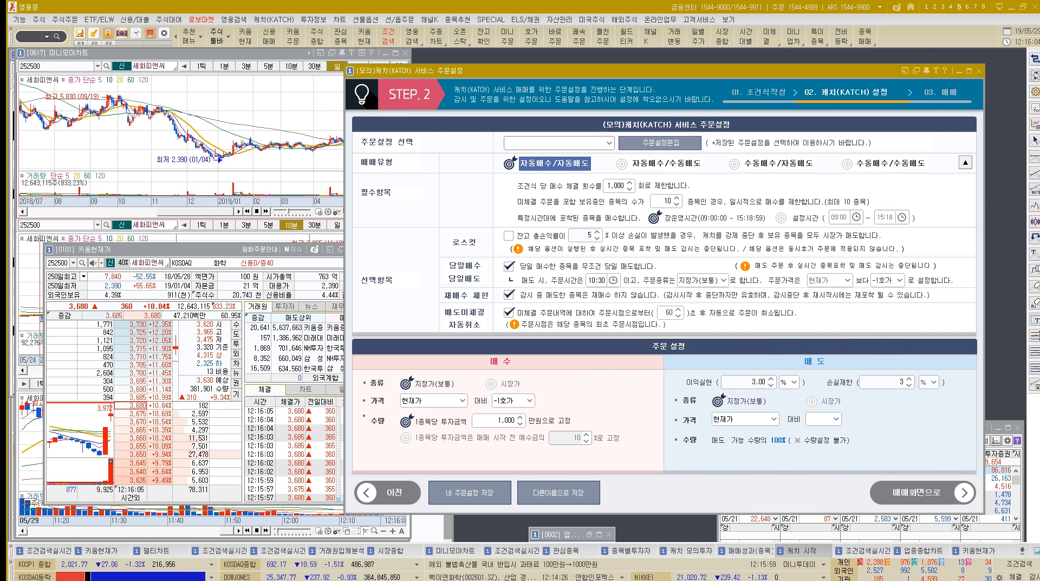
Save the order settings as "3 3 1000만원 중복매매x 60취소 10종목" and proceed to the mock-trading screen
click(460, 493)
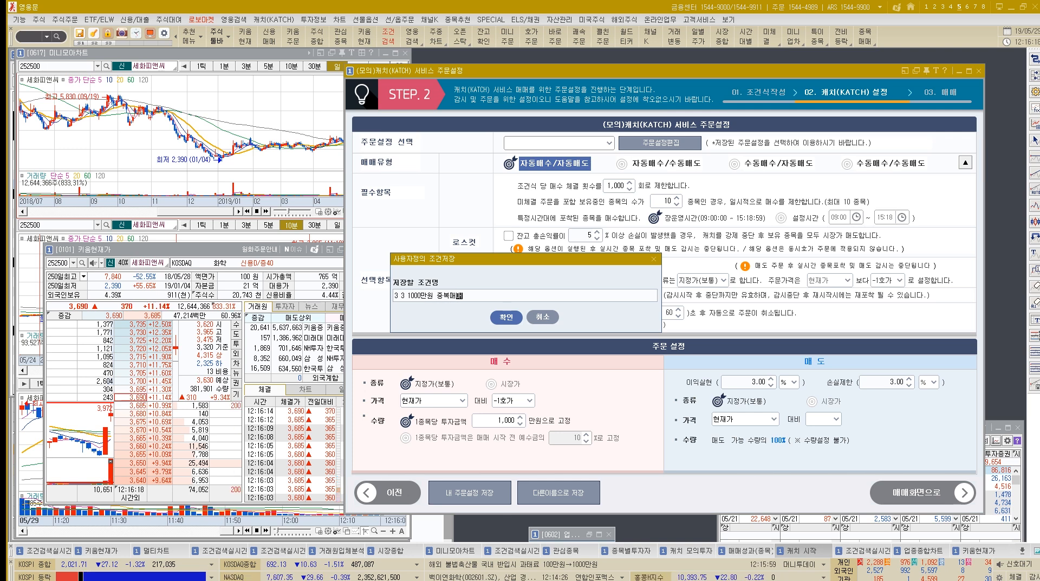
text(3 3 1000만원 종목매매ㅅ 60)
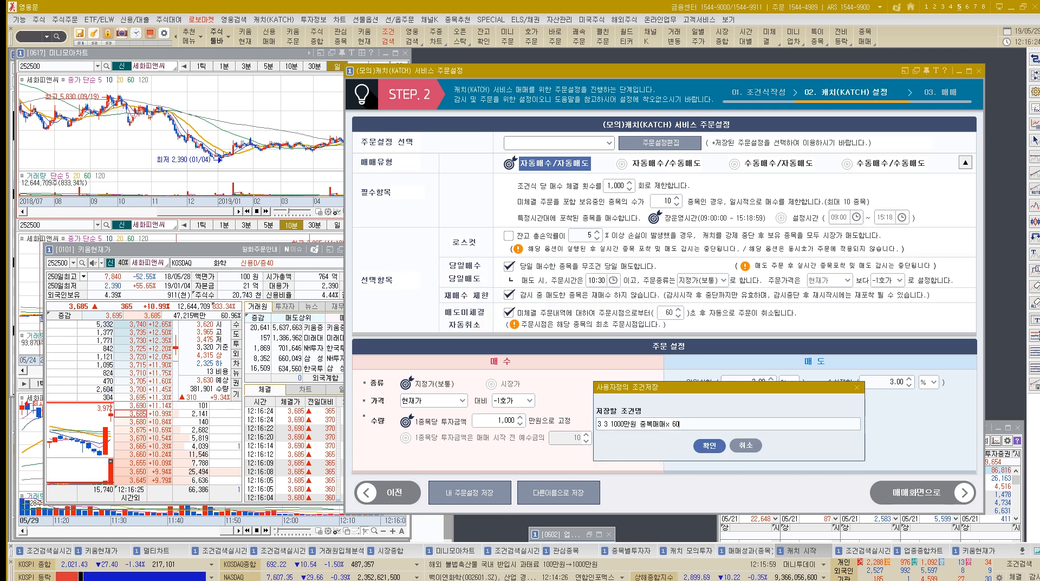
text(취소 10종목)
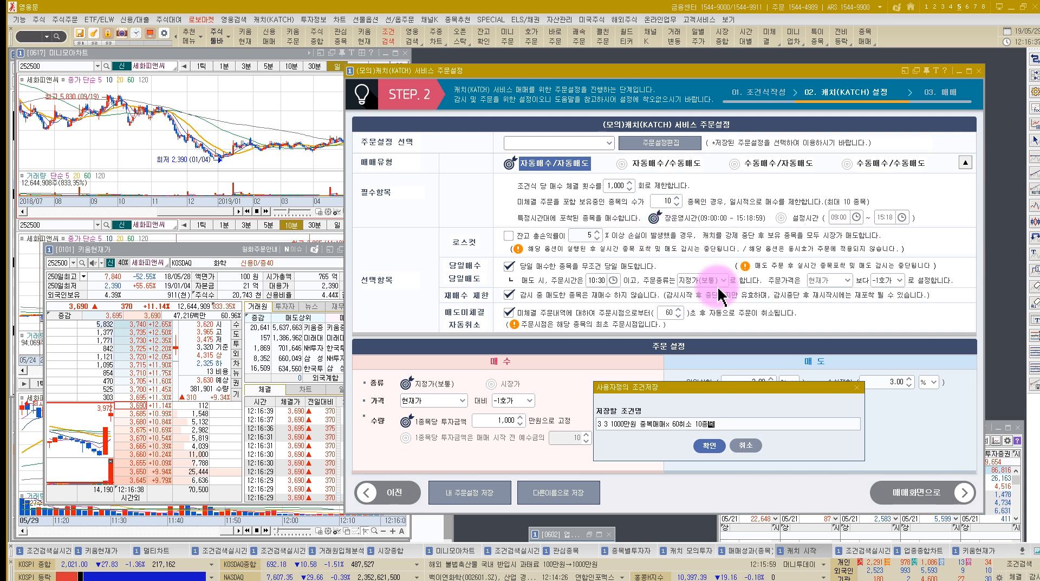
click(711, 449)
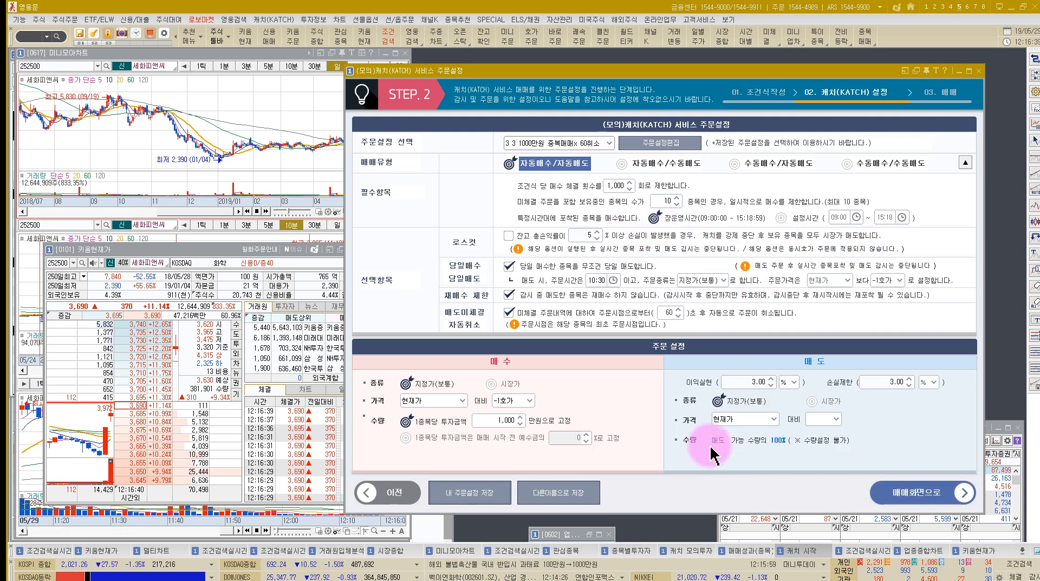
click(967, 496)
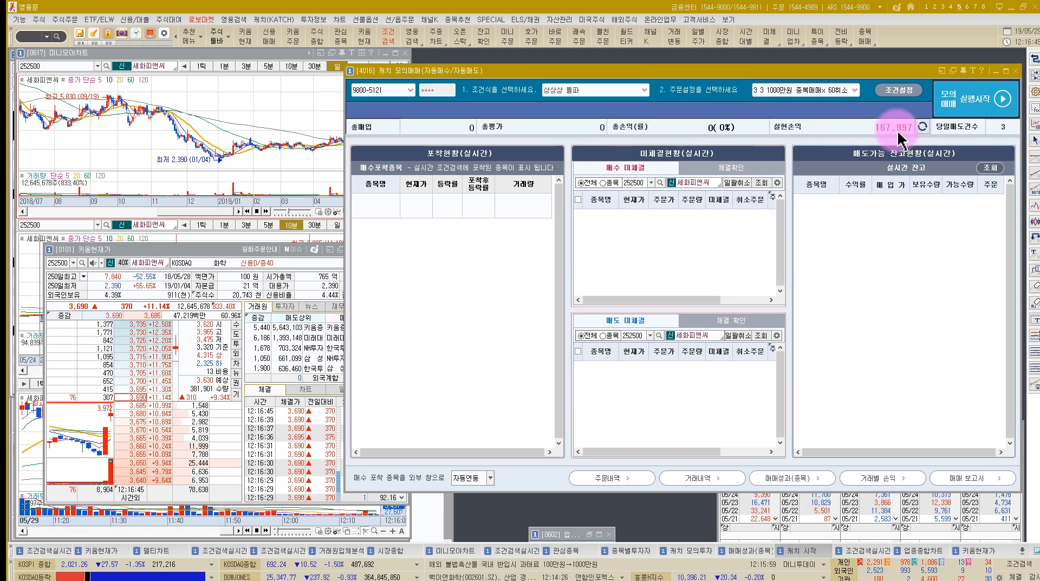
Look up today's per-stock trading performance for the 815 formula and examine the 파워넷 trade
click(788, 477)
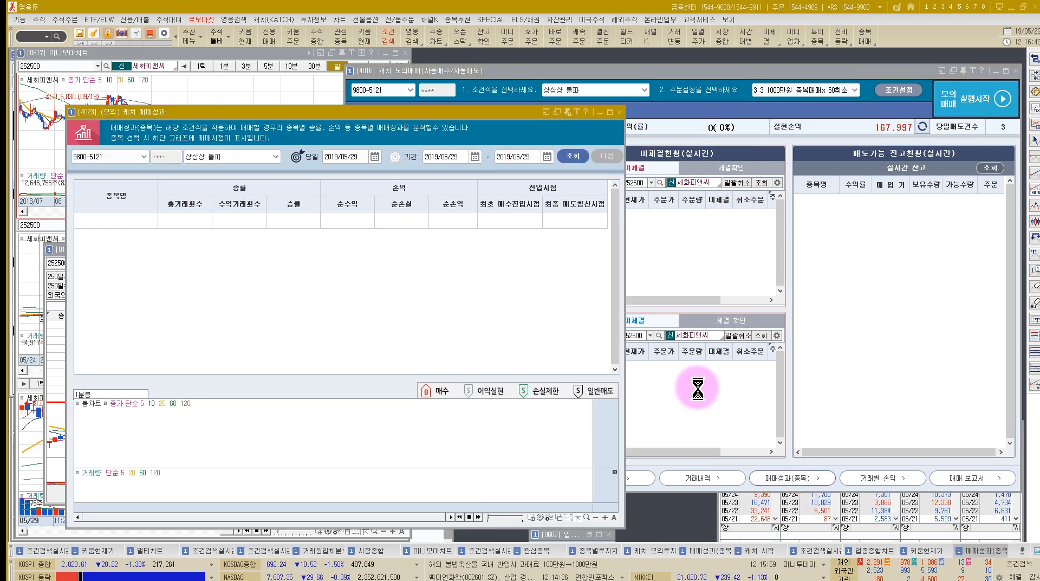
drag(444, 140, 669, 136)
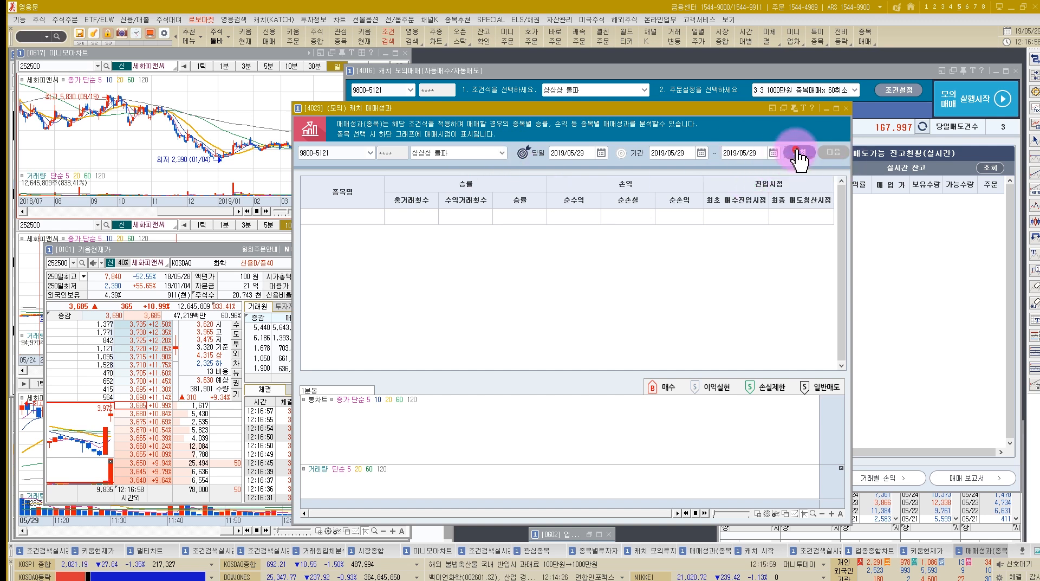
click(500, 153)
click(437, 171)
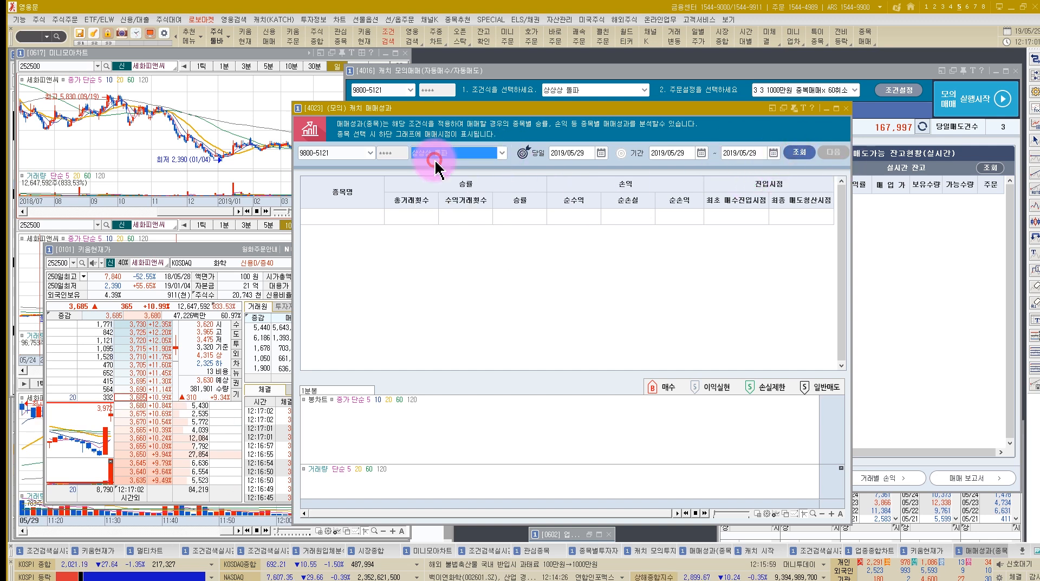
click(427, 164)
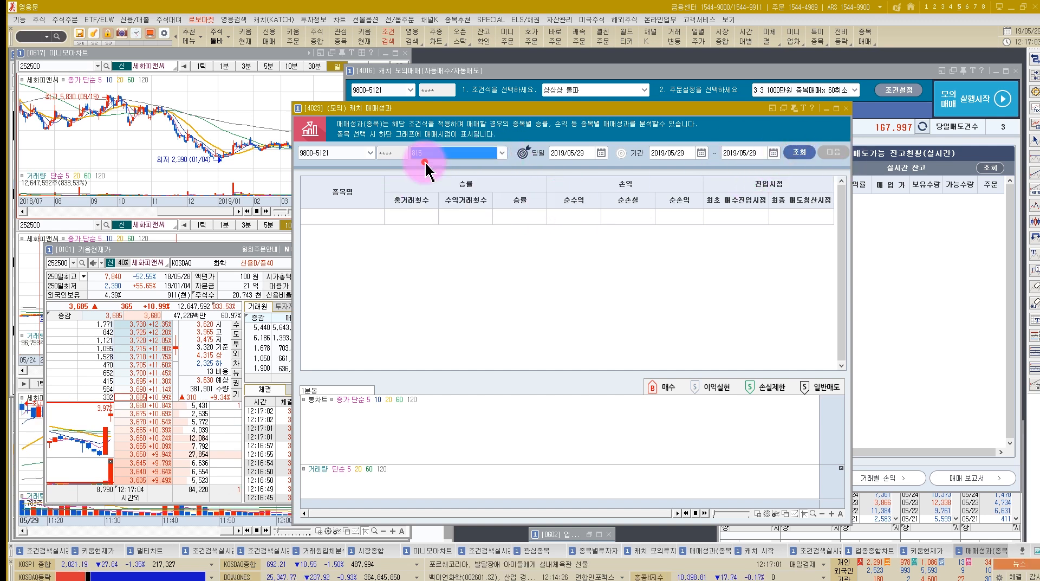
click(800, 157)
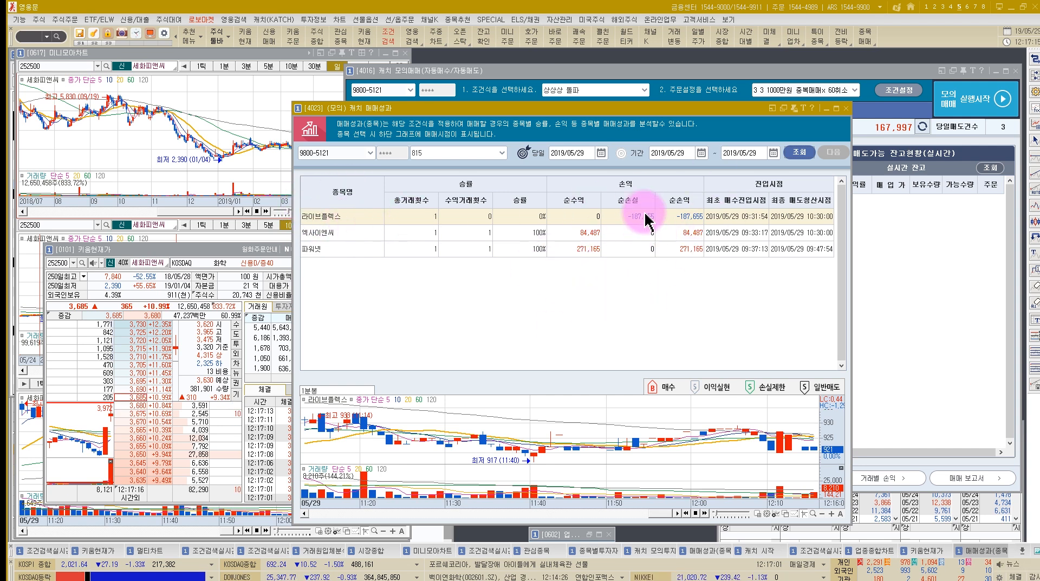
click(355, 249)
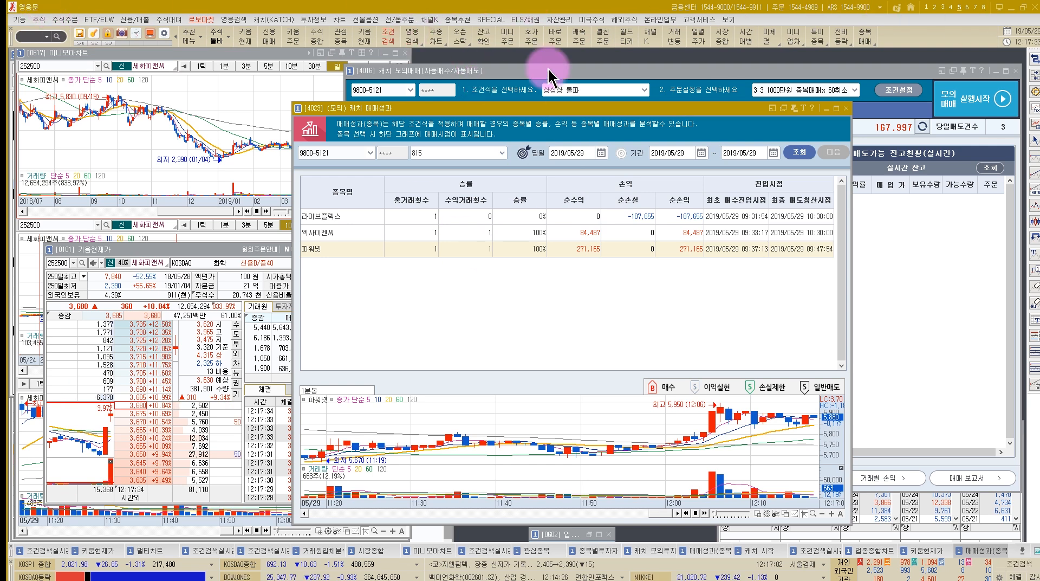
Query today's trading performance for the 상상상 돌파 formula and close the results window
click(496, 155)
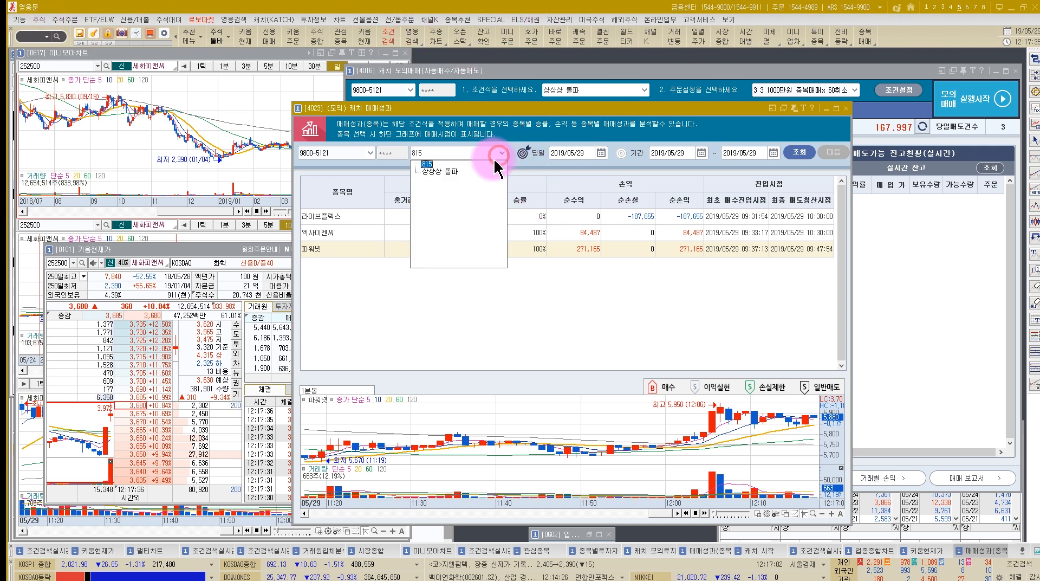
click(434, 174)
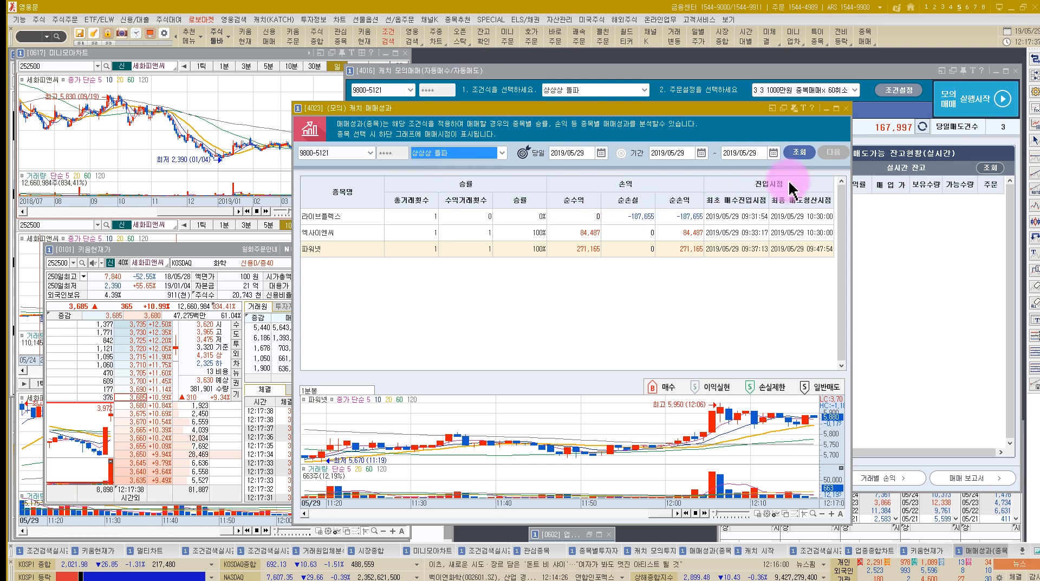
click(799, 153)
click(846, 108)
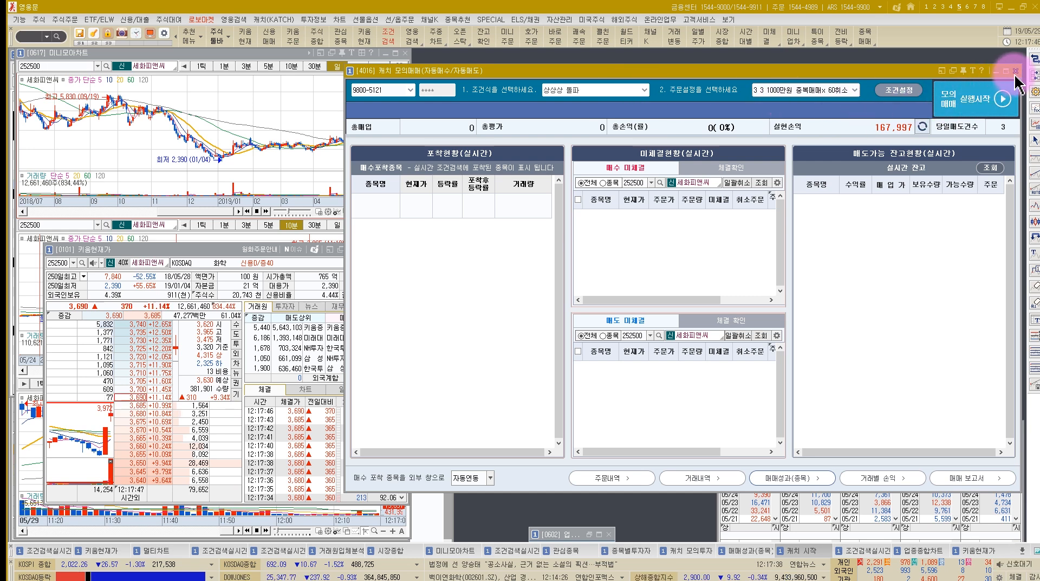
Close the open mock-trading and performance windows, and reopen 캐치 모의매매 beside the charts
click(1016, 71)
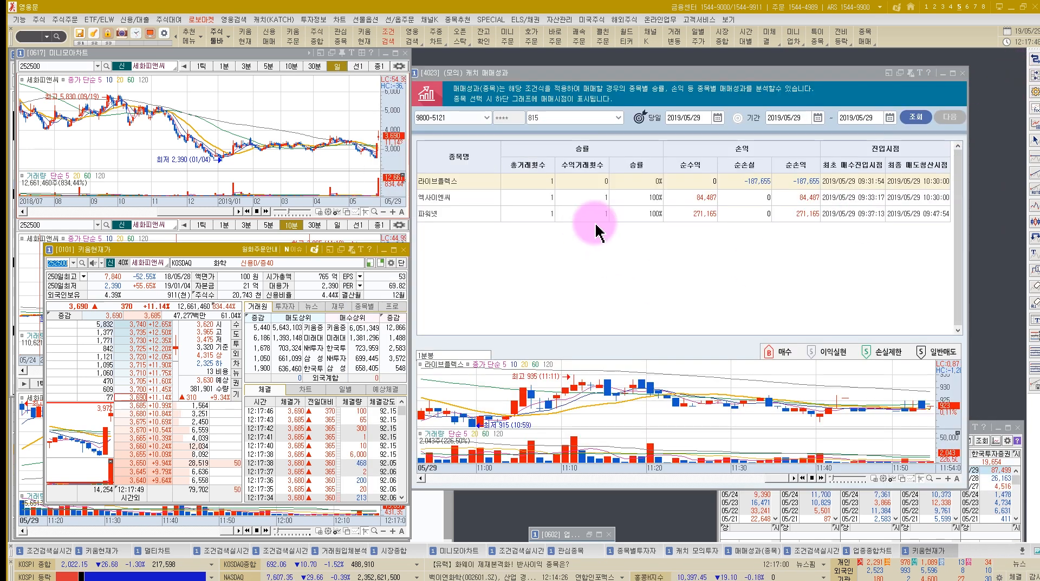
click(962, 73)
click(272, 20)
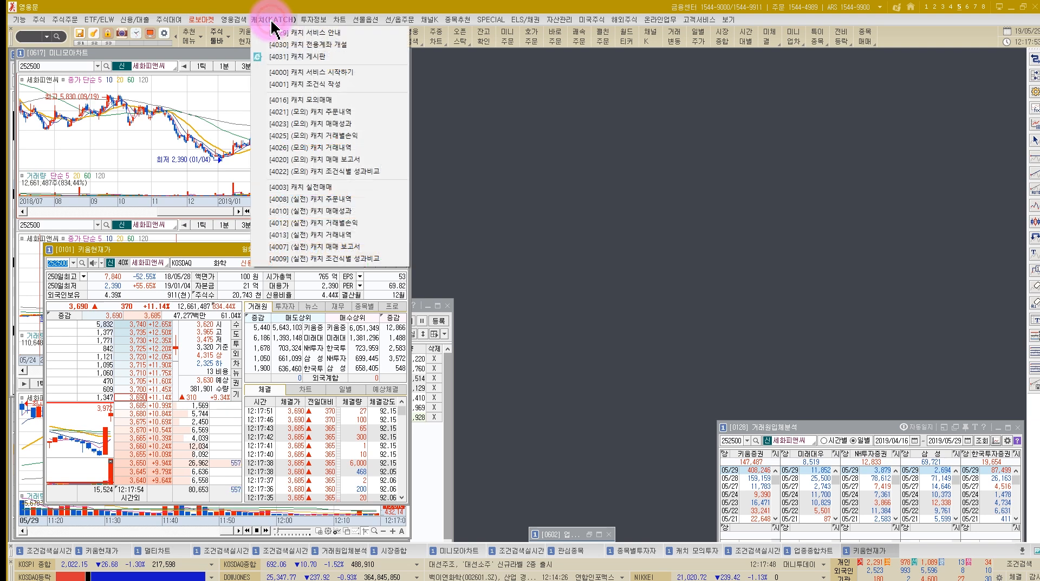
click(299, 101)
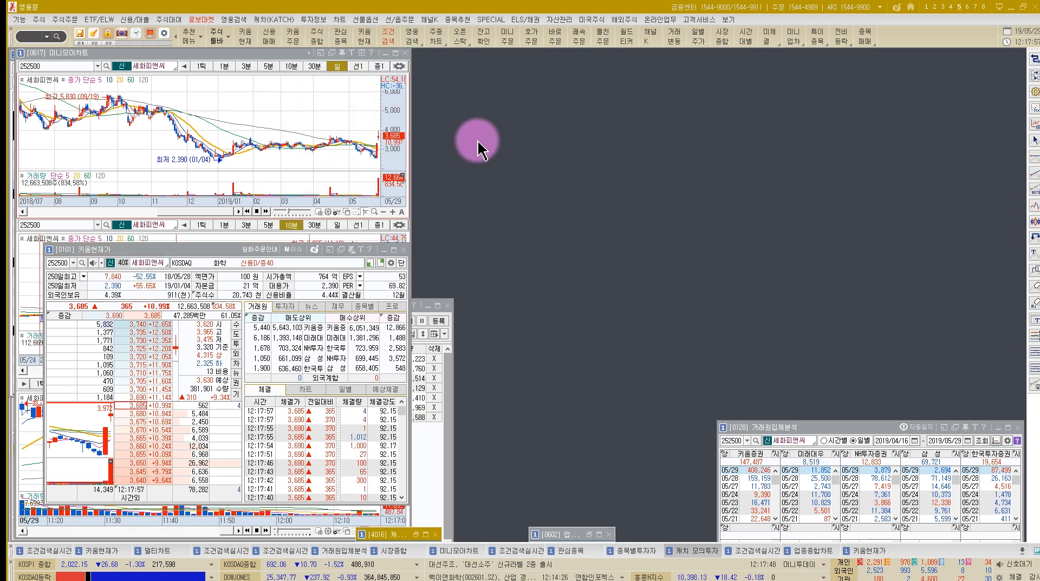
click(693, 550)
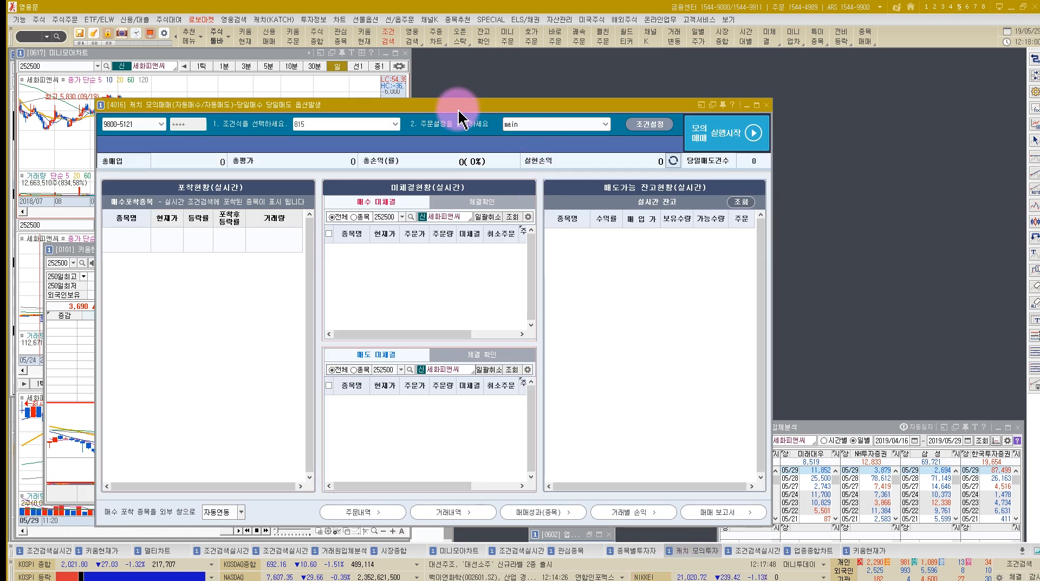
drag(463, 108, 686, 81)
Select the 상상상 돌파 formula and the 2.5 3 order setting for mock trading
click(617, 97)
click(535, 109)
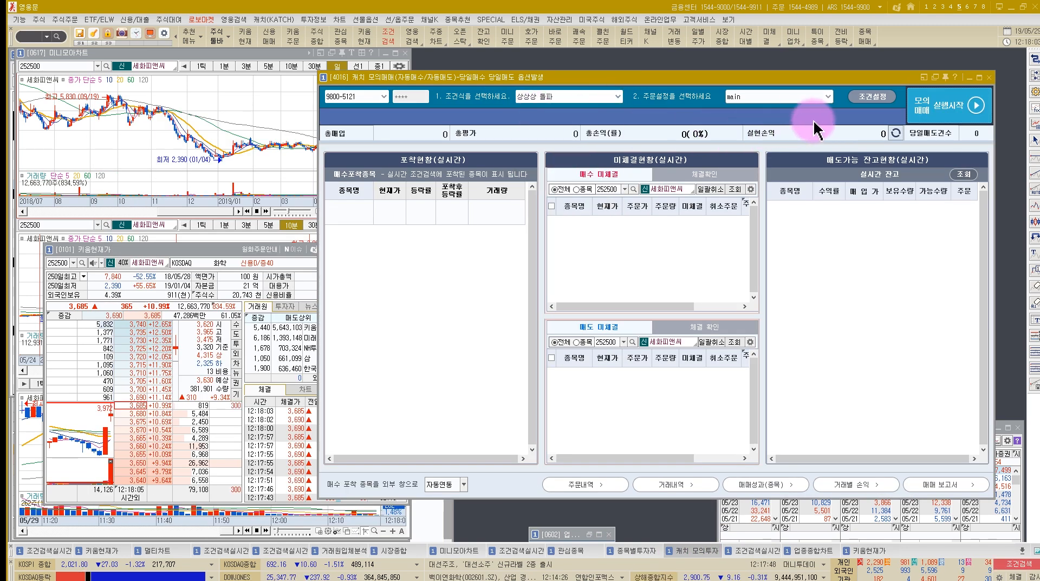
click(824, 97)
click(749, 111)
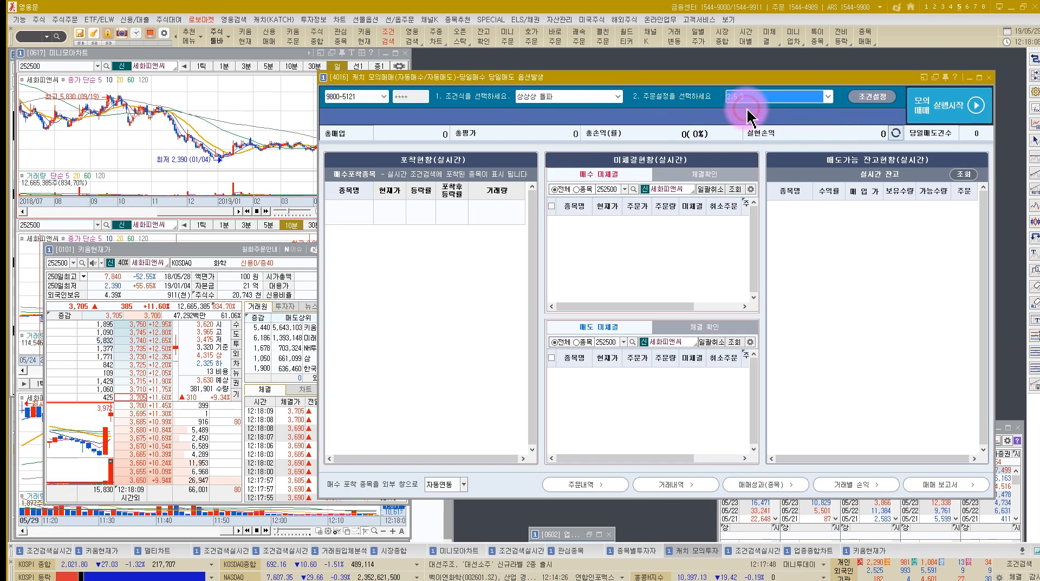
Update and save the 2.5 3 order setting with a 10-stock limit, 당일매도 enabled and a blank sell offset
click(976, 108)
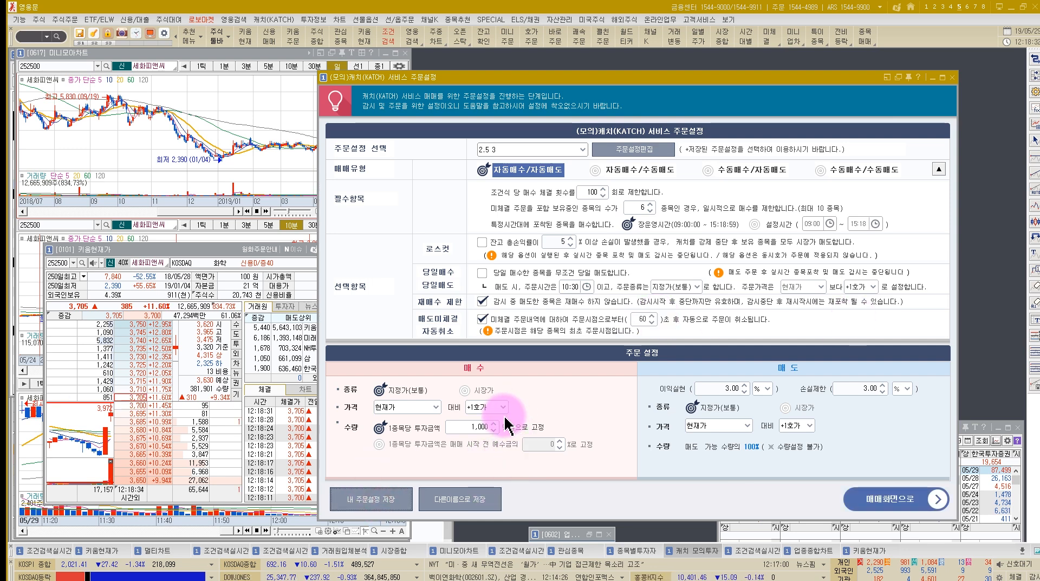
click(457, 498)
click(543, 317)
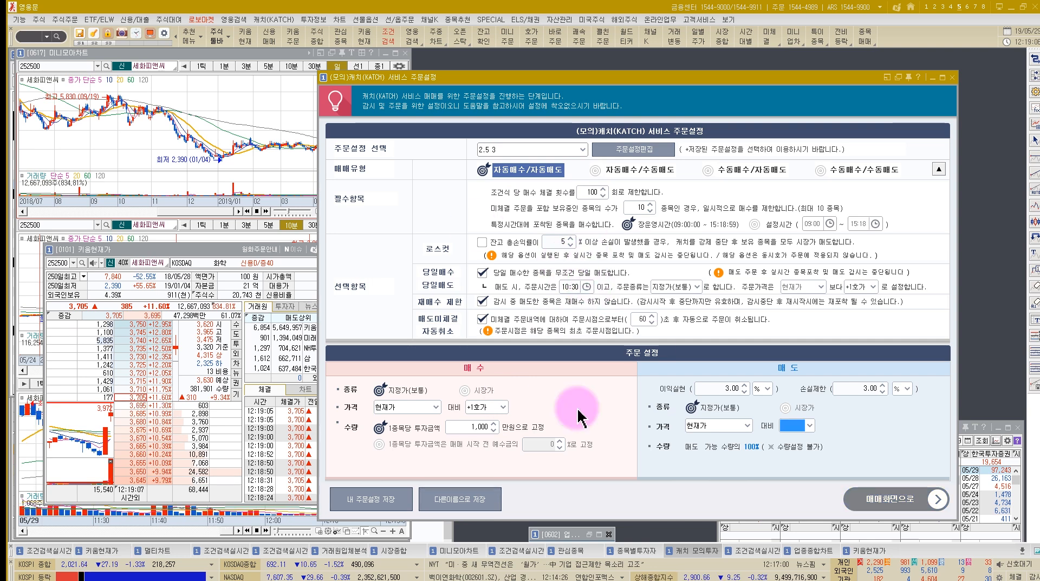
click(371, 502)
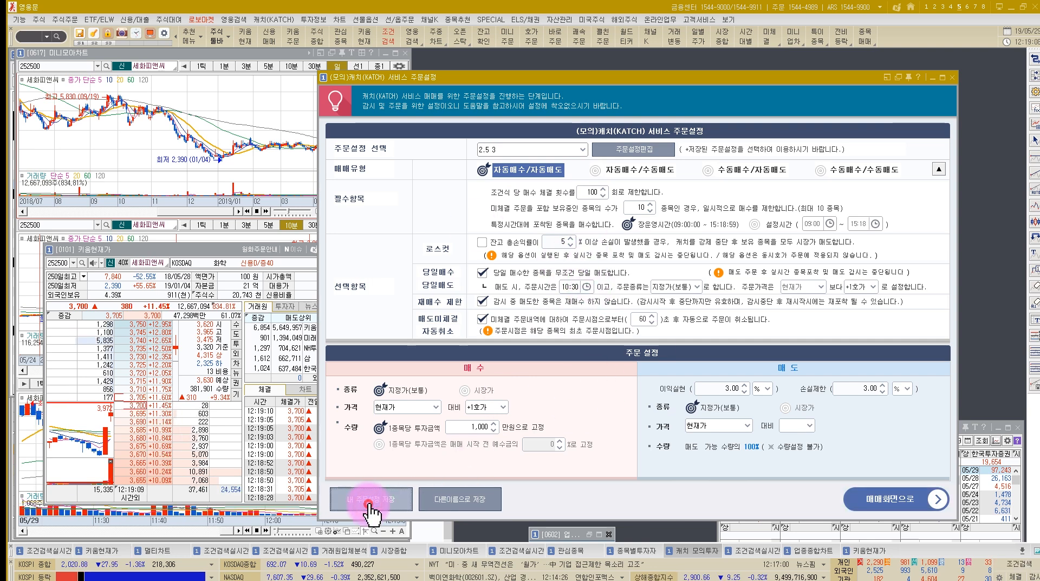
click(516, 172)
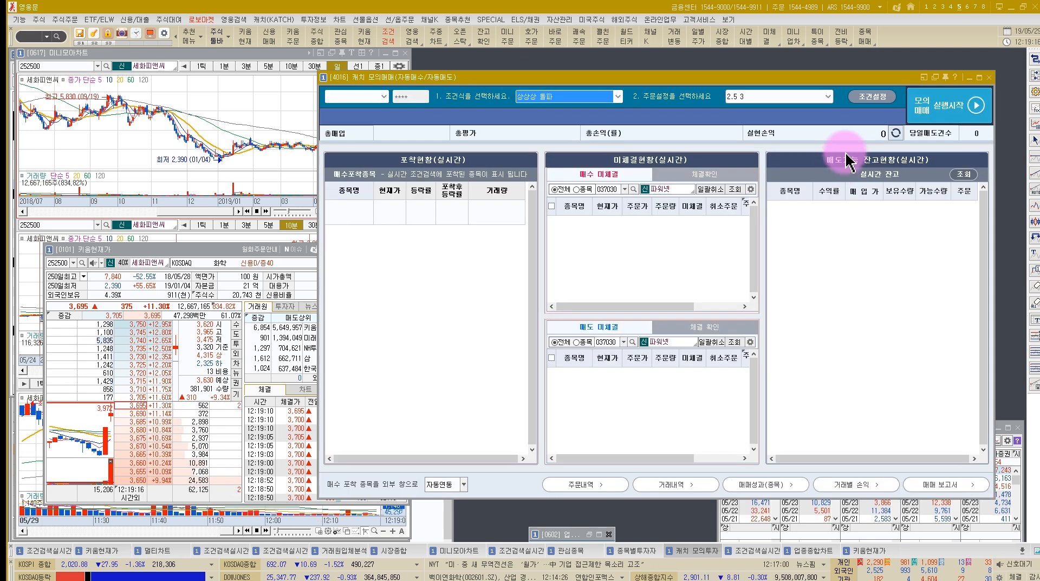
Start mock trading with the 815 formula and the 3 3 1000만원 중복매매x 60취소 10종목 order setting
click(569, 99)
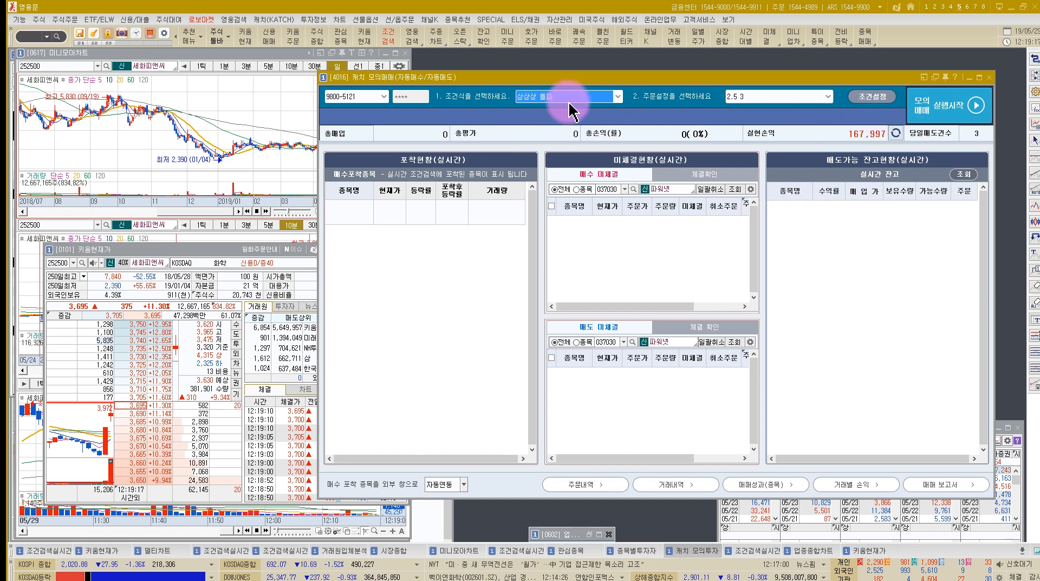
click(534, 107)
click(773, 97)
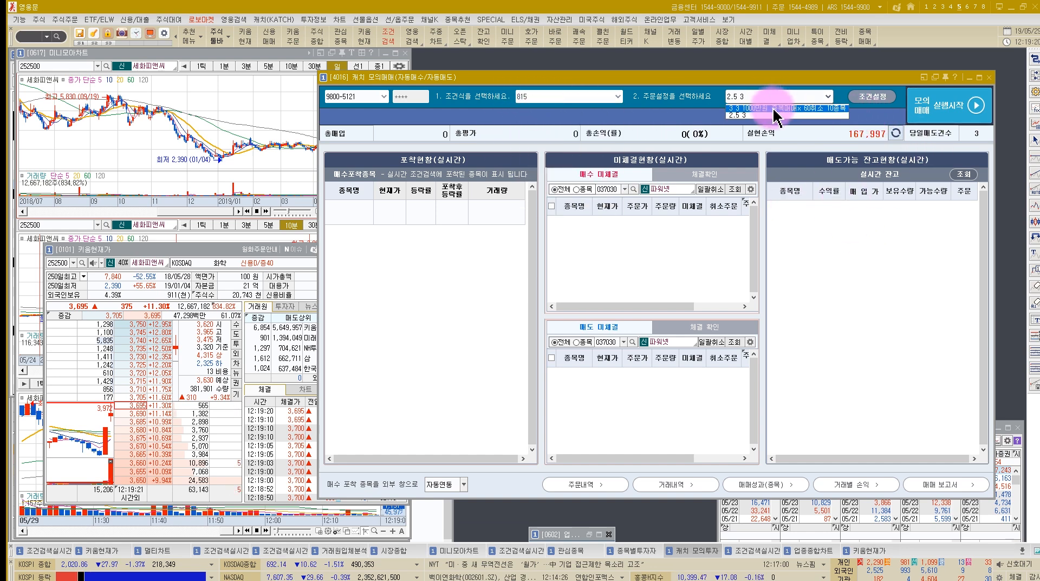
click(773, 107)
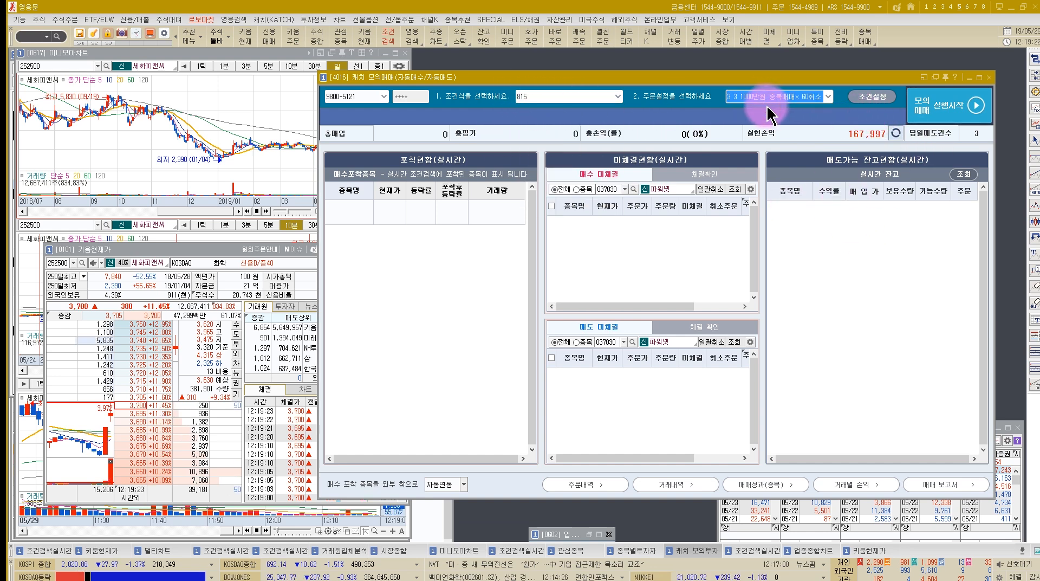
click(947, 108)
key(Return)
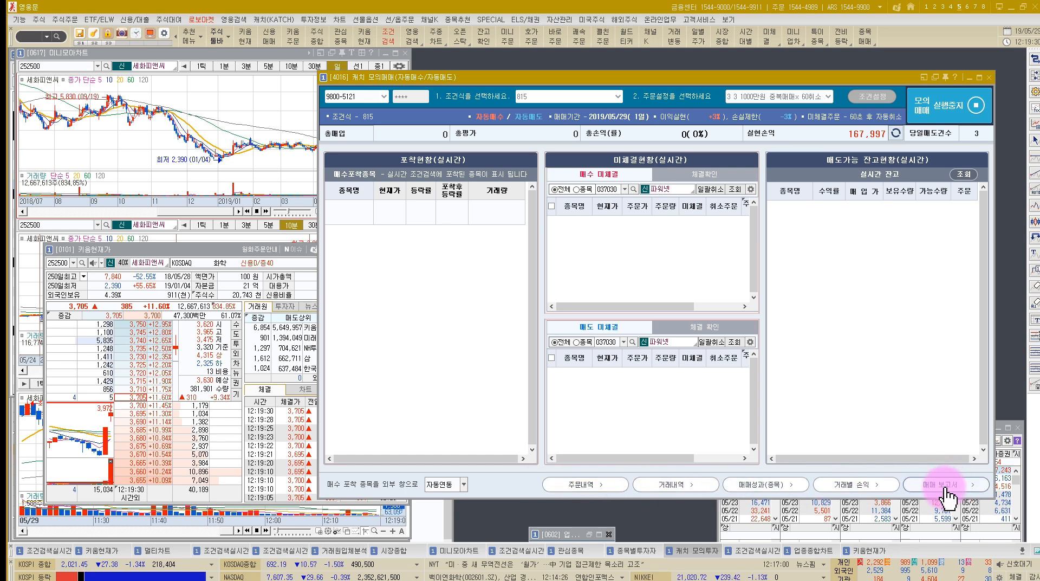
Query today's per-stock trading performance for the 815 formula and close the results window
click(750, 485)
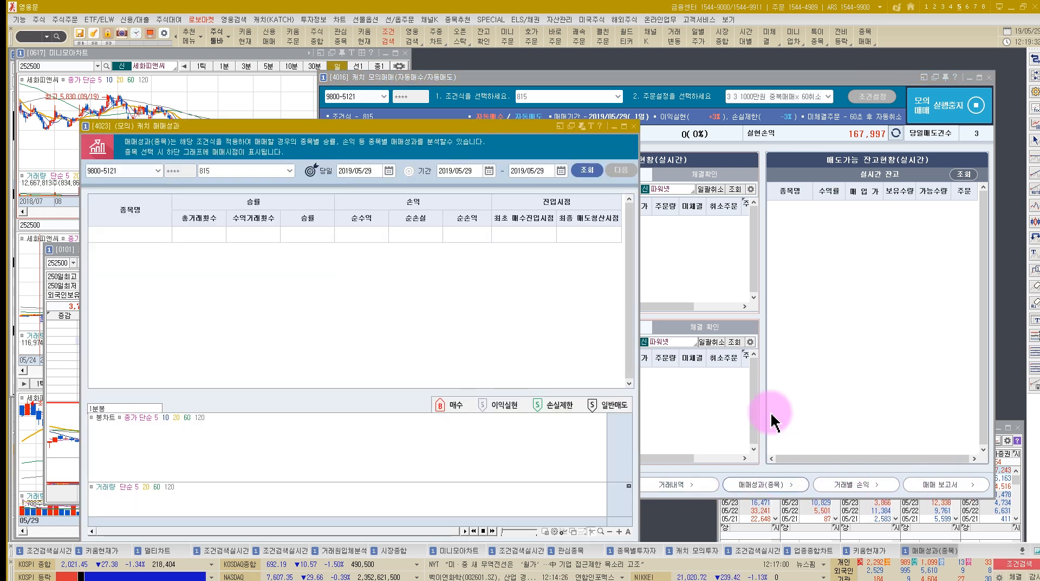
click(585, 173)
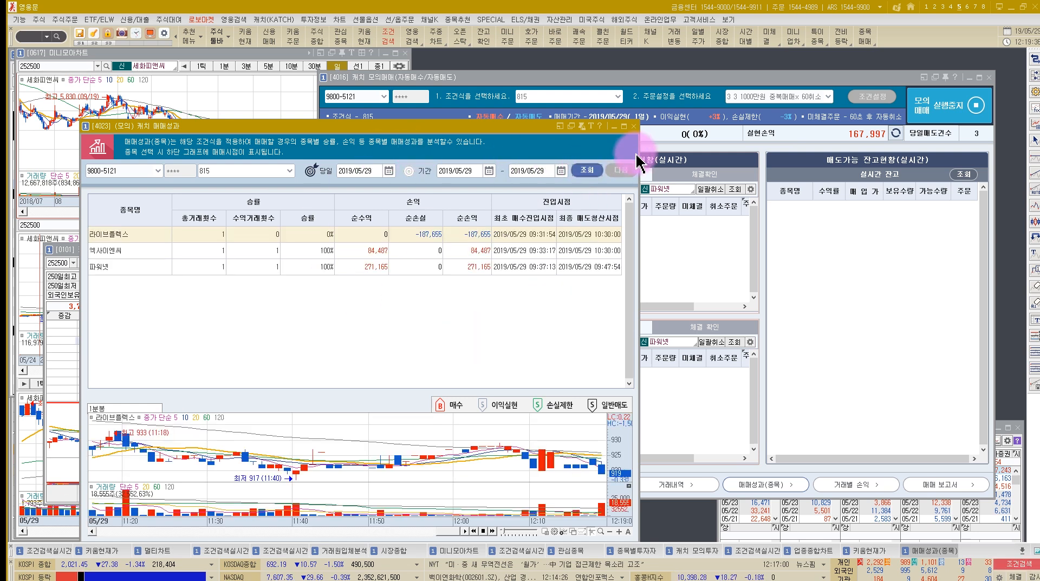
click(634, 126)
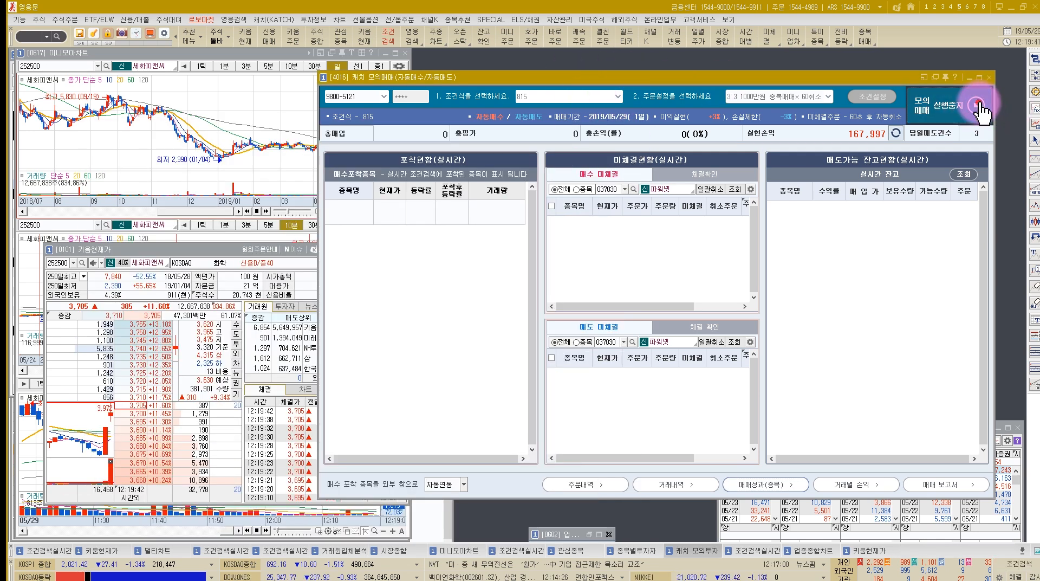
Stop the running mock trading of the 815 formula
click(948, 105)
click(498, 314)
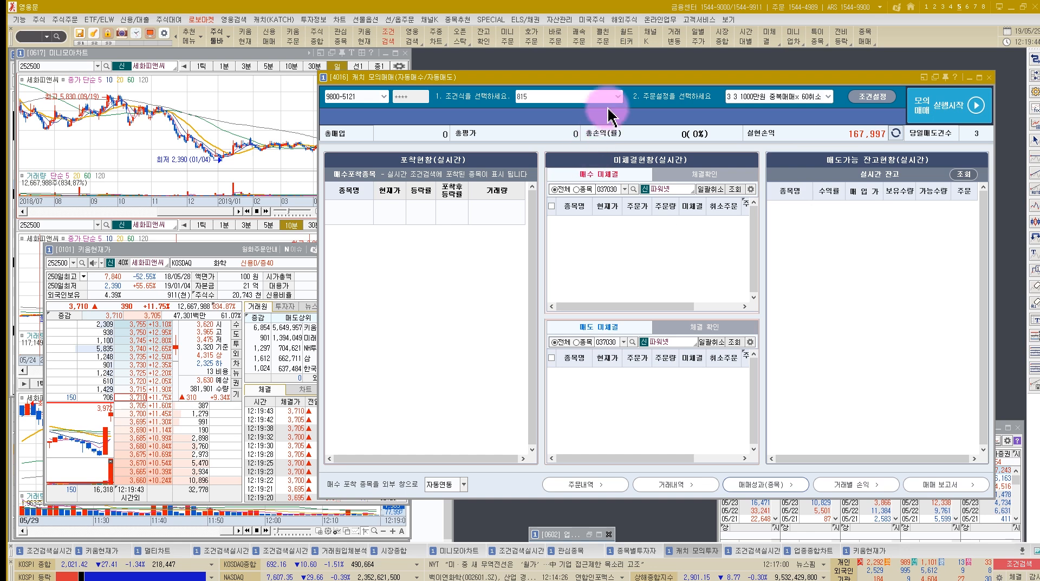
click(611, 97)
click(790, 260)
Open 캐치 조건식 작성 and place its window over the mock-trading window, clear of the price charts
click(266, 20)
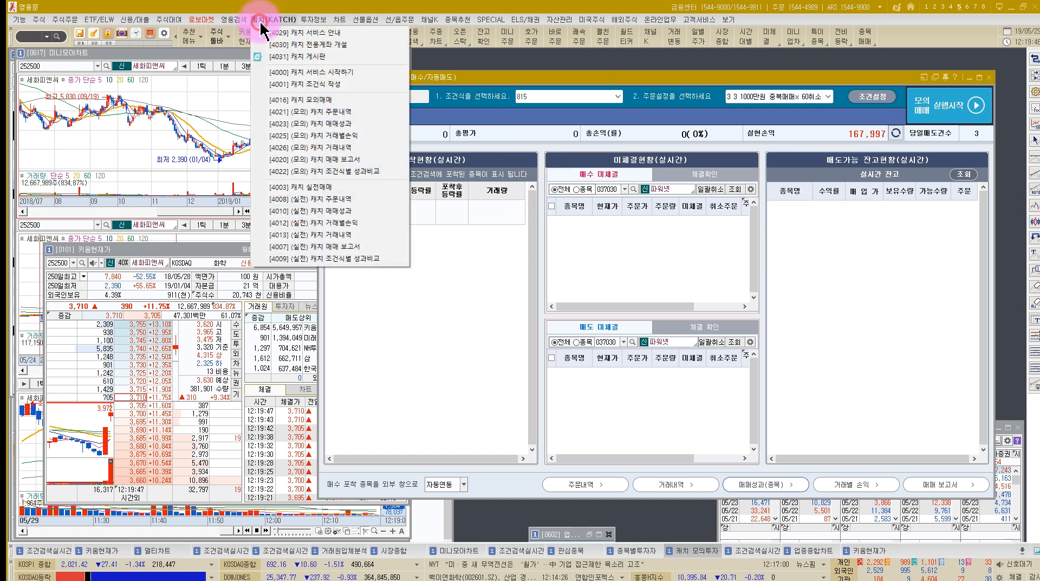
click(299, 85)
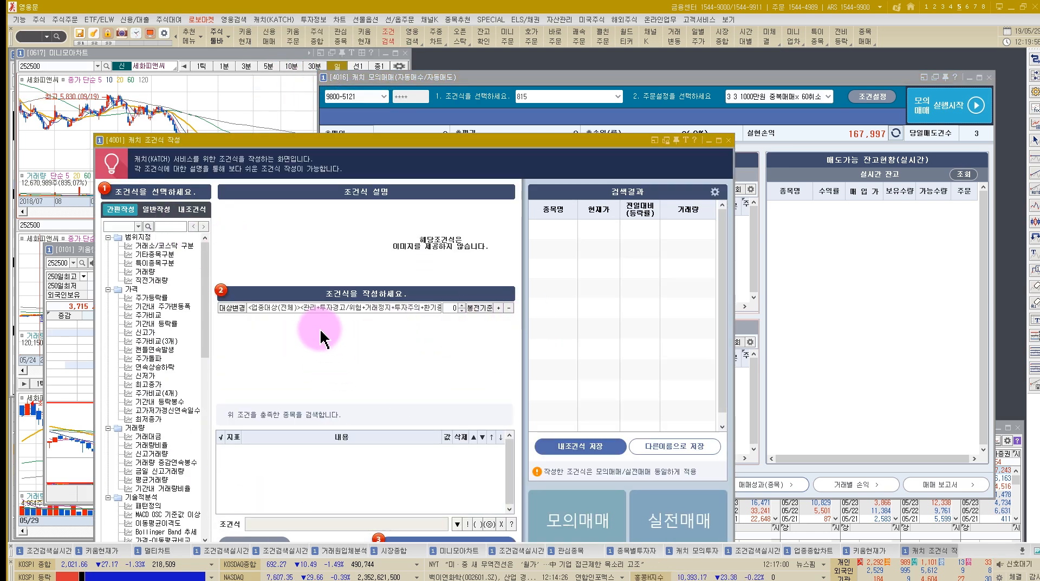
drag(395, 139, 659, 82)
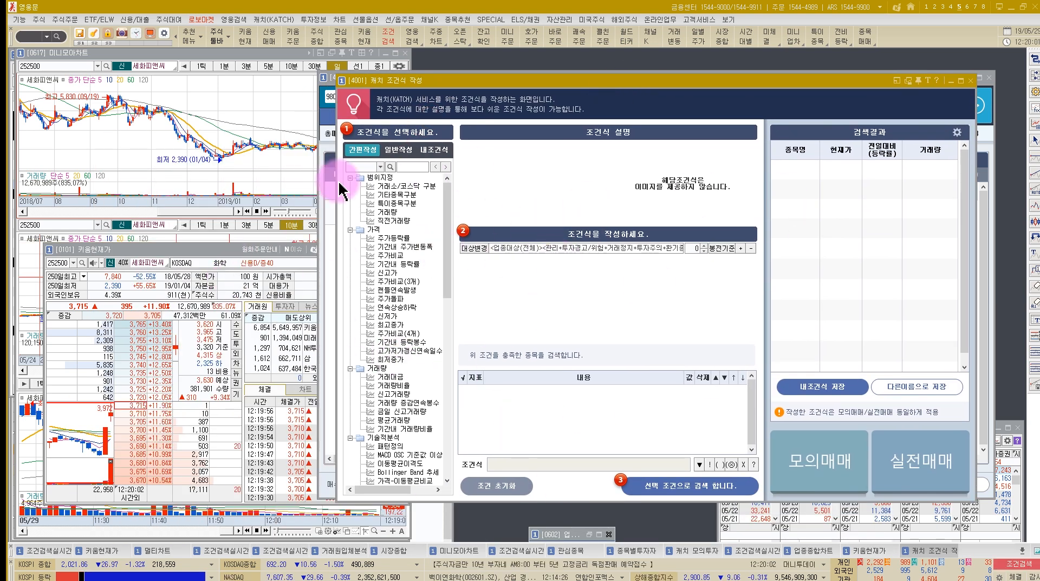
Browse the 간편작성 condition list, examining the 가격, 거래량 and 기술적분석 indicators
scroll(395, 209, down, 10)
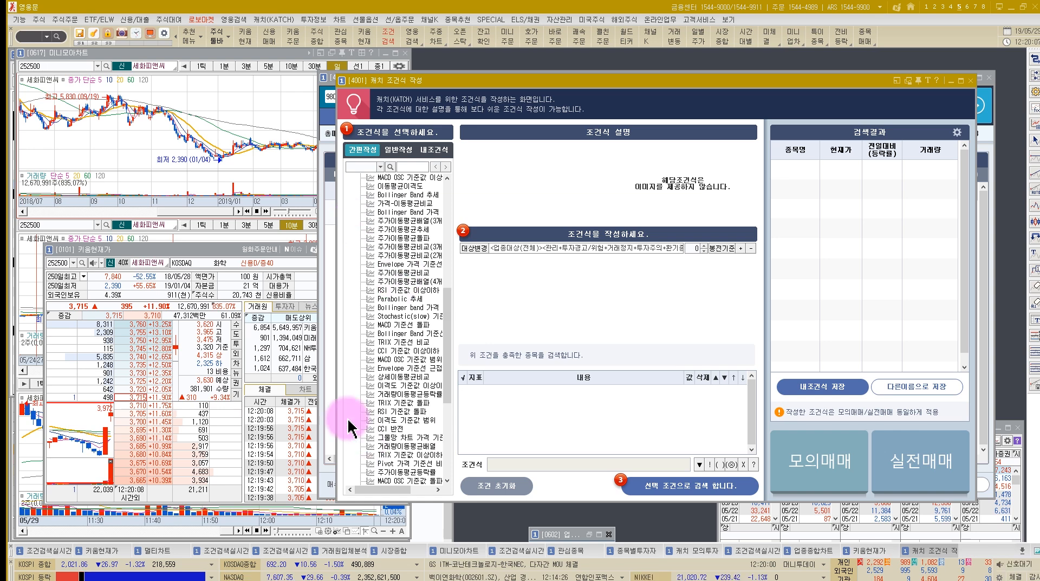
scroll(371, 206, down, 7)
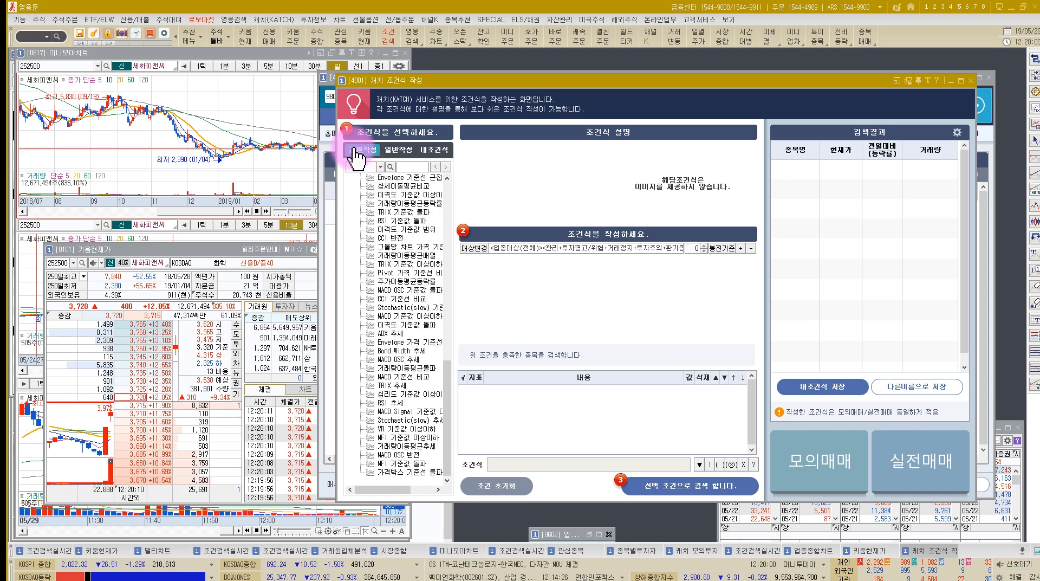
drag(451, 444, 448, 292)
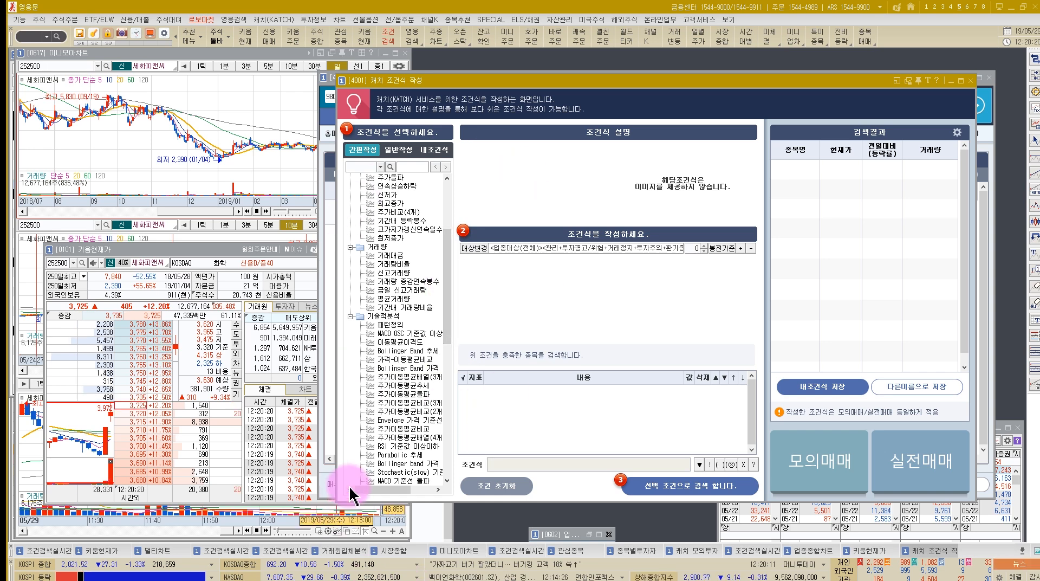
click(404, 411)
drag(397, 414, 459, 418)
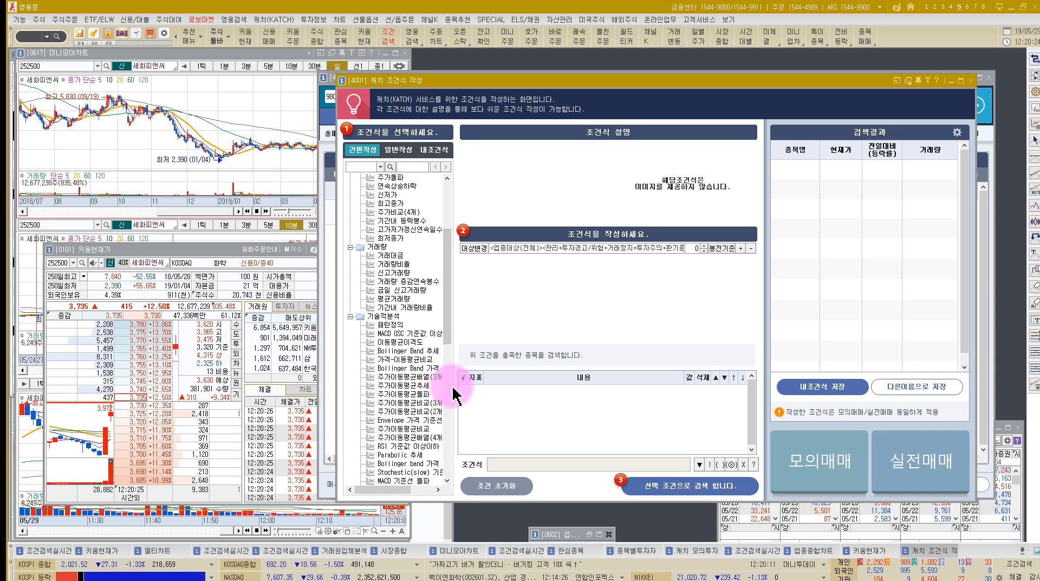